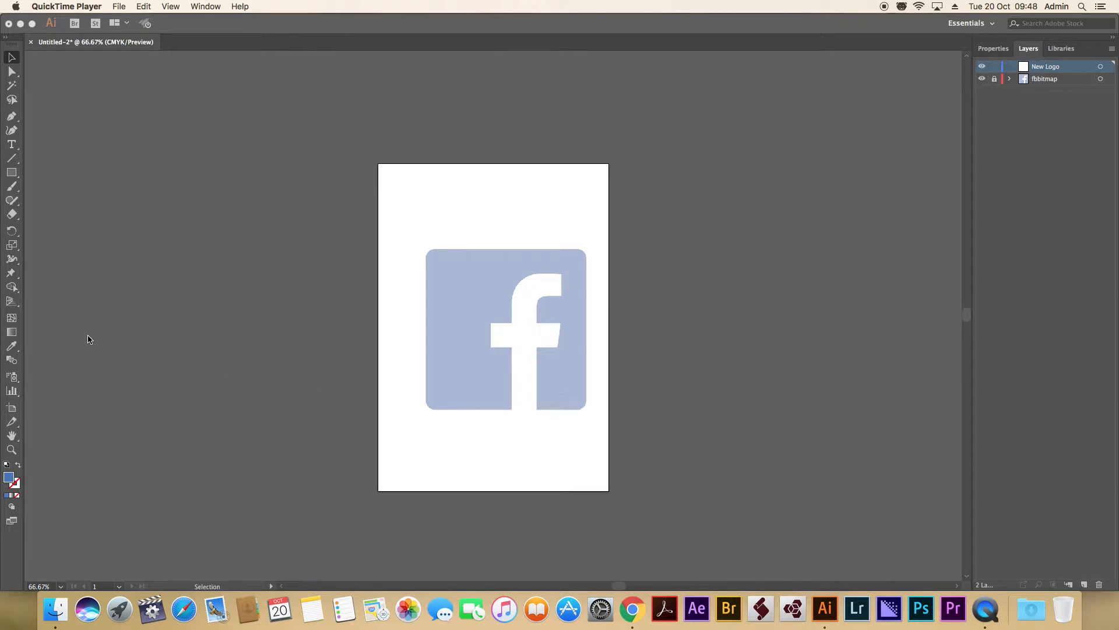
Draw a square covering the blue background of the logo bitmap, from its upper-left corner to its bottom edge
{"action": "left_click", "coordinate": [11, 450]}
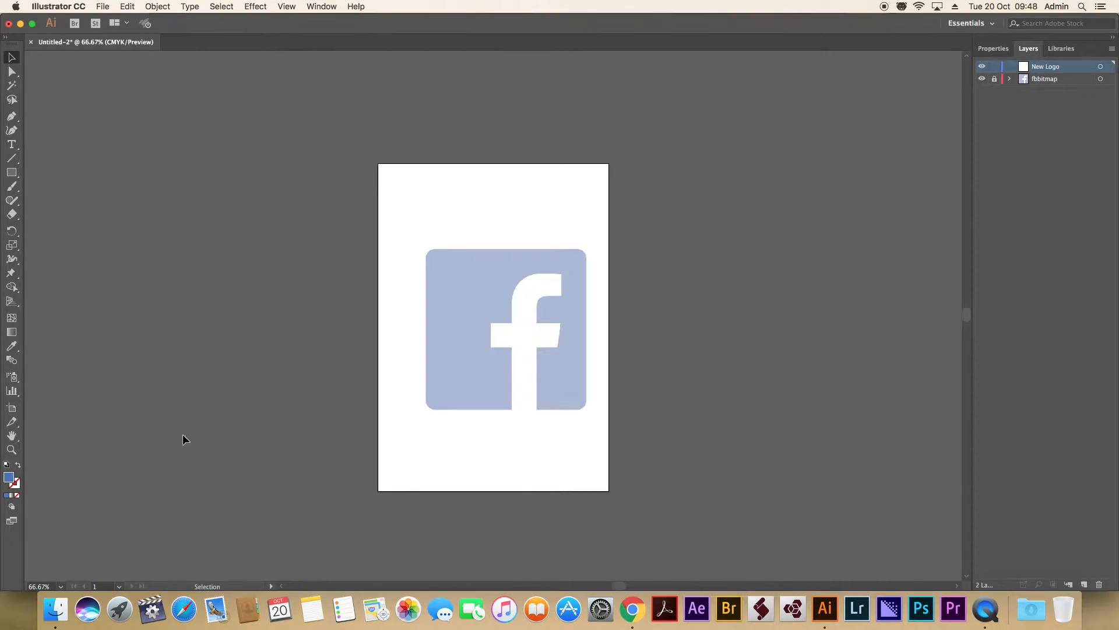
{"action": "left_click", "coordinate": [516, 348]}
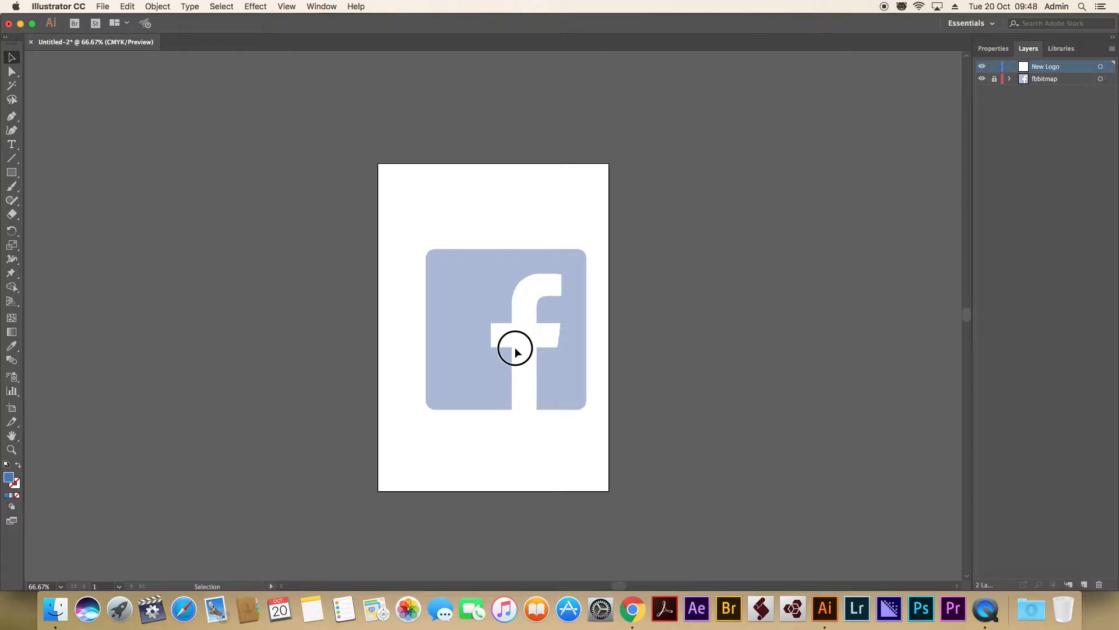
{"action": "left_click", "coordinate": [11, 450]}
{"action": "left_click_drag", "start_coordinate": [389, 231], "coordinate": [637, 452]}
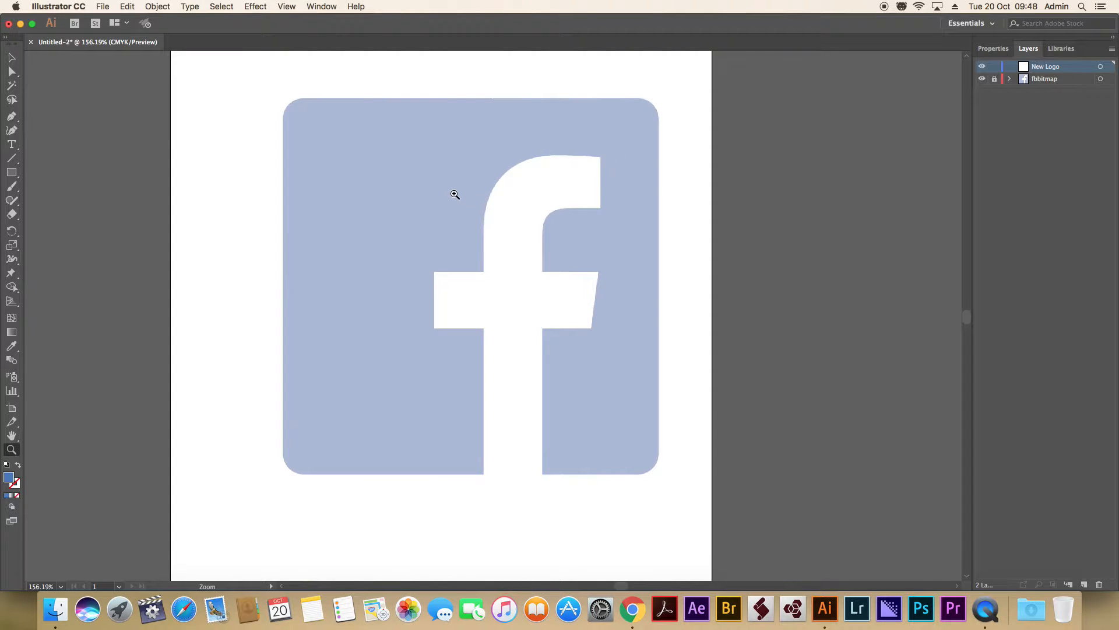
{"action": "left_click", "coordinate": [13, 173]}
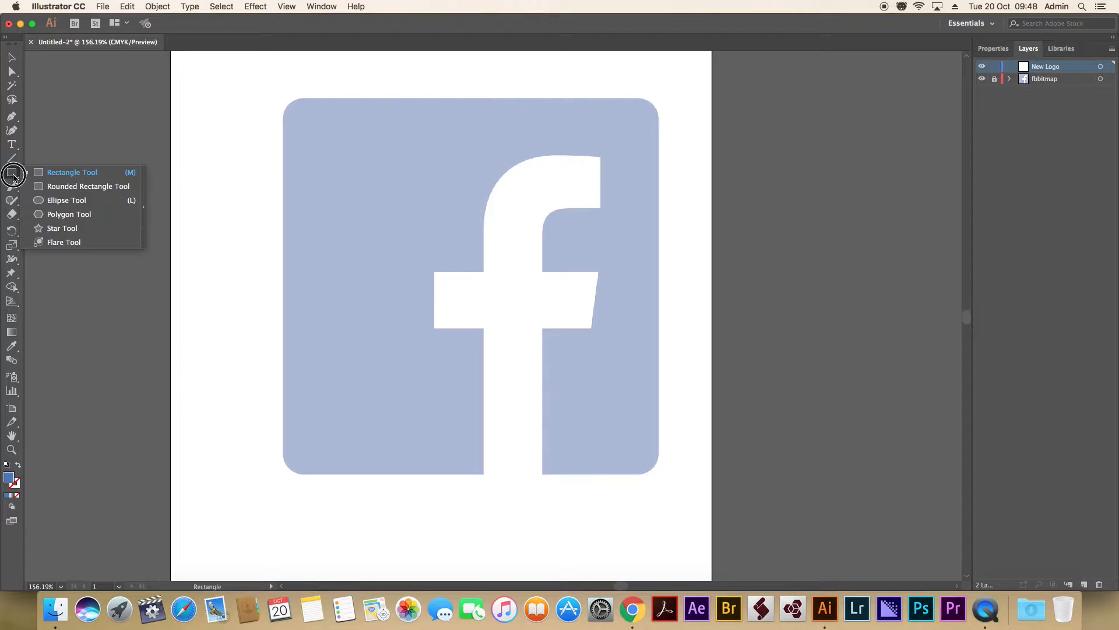
{"action": "left_click", "coordinate": [79, 176]}
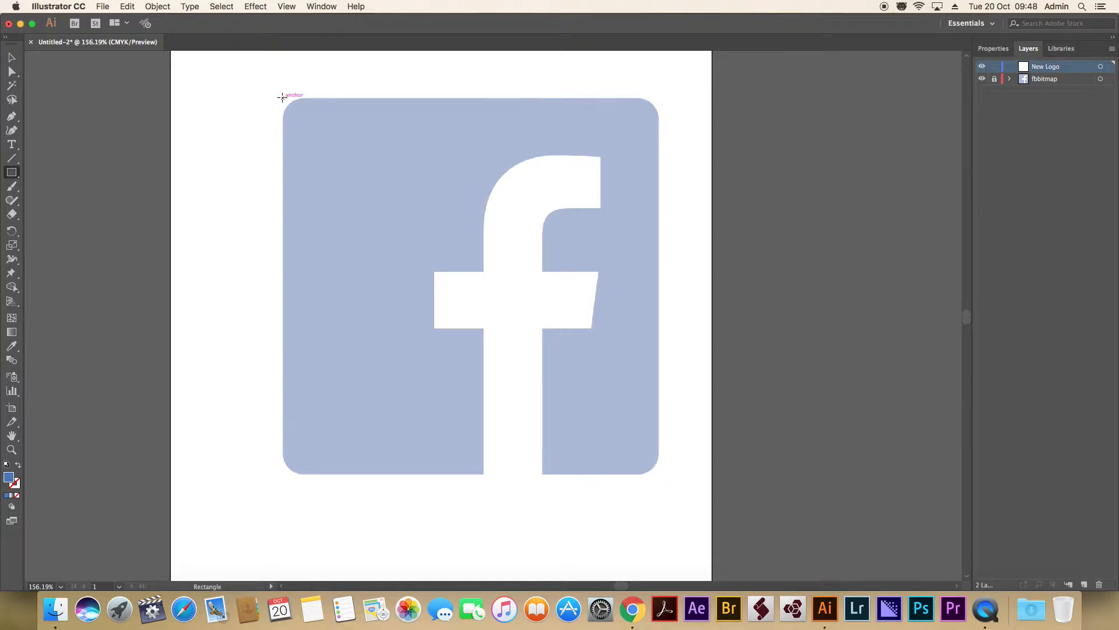
{"action": "left_click_drag", "start_coordinate": [283, 98], "coordinate": [598, 472]}
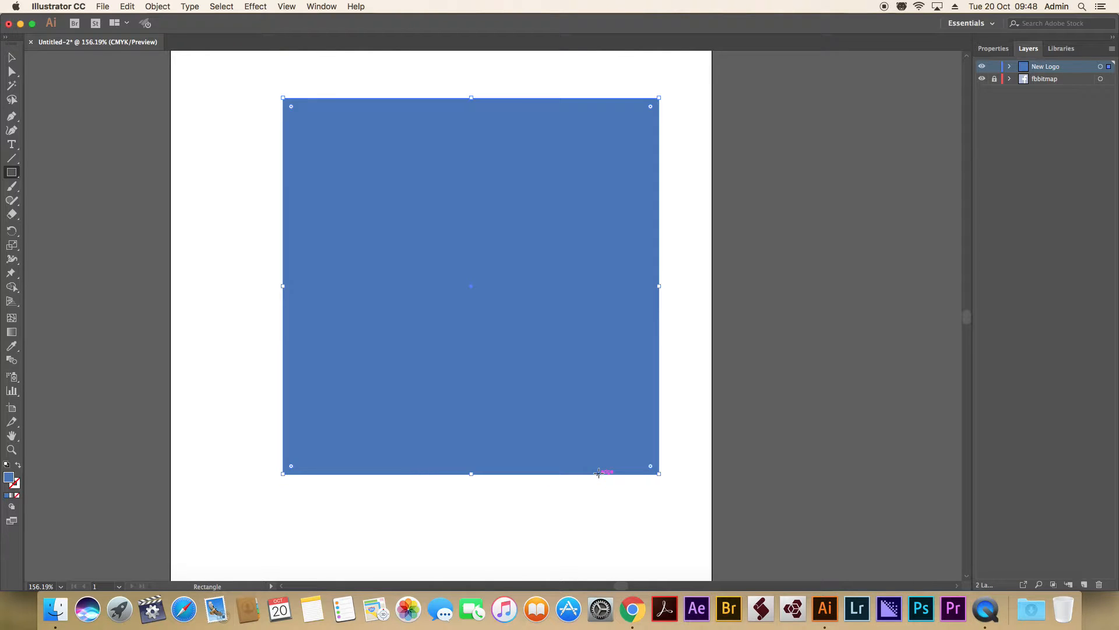
Swap the square's fill and stroke so only an outline remains, and round its corners to match the bitmap
{"action": "left_click", "coordinate": [18, 464]}
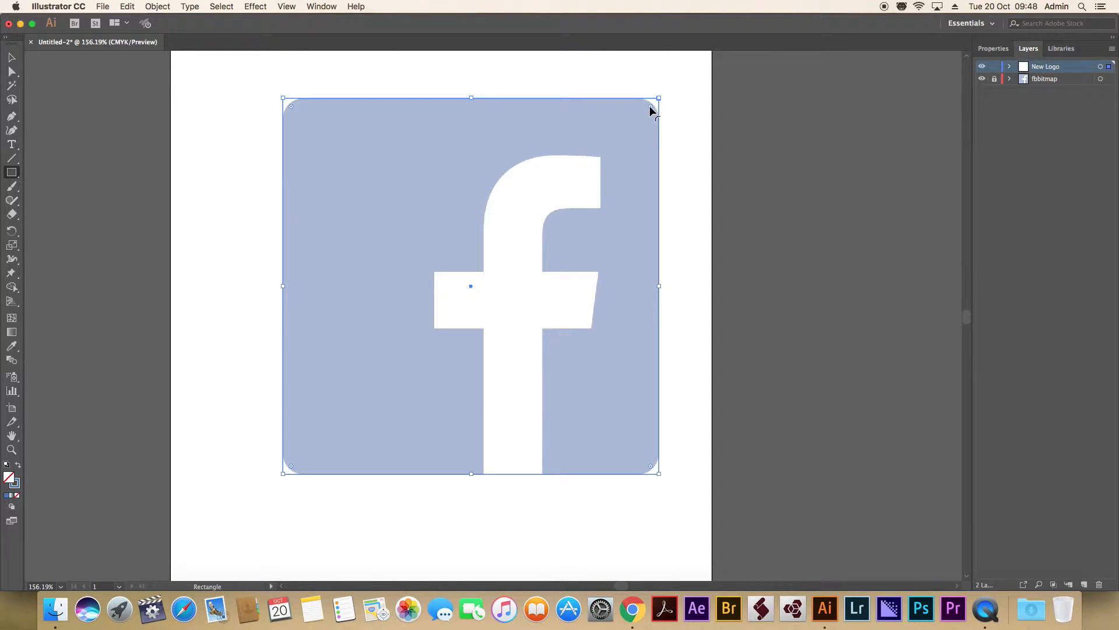
{"action": "left_click_drag", "start_coordinate": [650, 106], "coordinate": [637, 117]}
Draw rectangles over the f's vertical stem and its top arm, and unite them into one shape
{"action": "left_click_drag", "start_coordinate": [543, 489], "coordinate": [483, 155]}
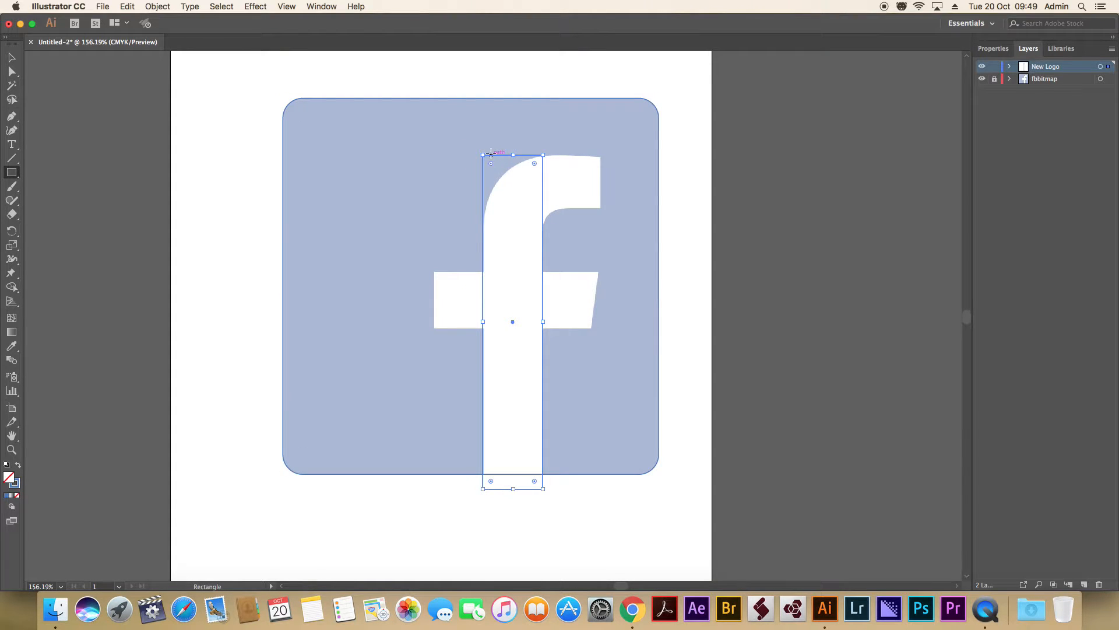
{"action": "left_click_drag", "start_coordinate": [498, 155], "coordinate": [601, 209]}
{"action": "key", "text": "v"}
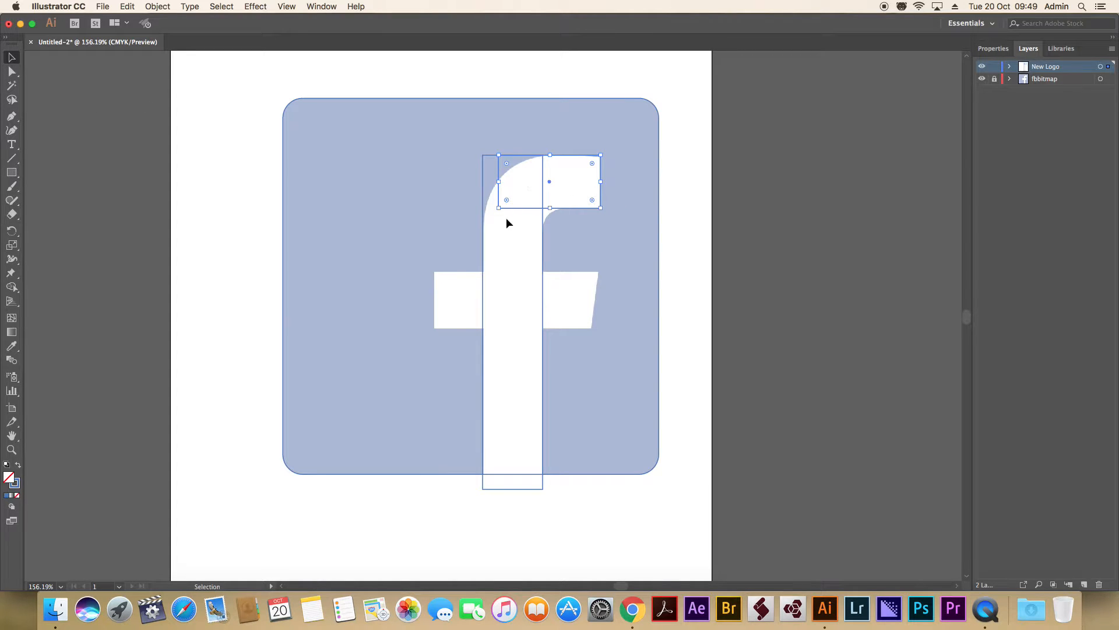
{"action": "left_click", "coordinate": [483, 238], "text": "shift"}
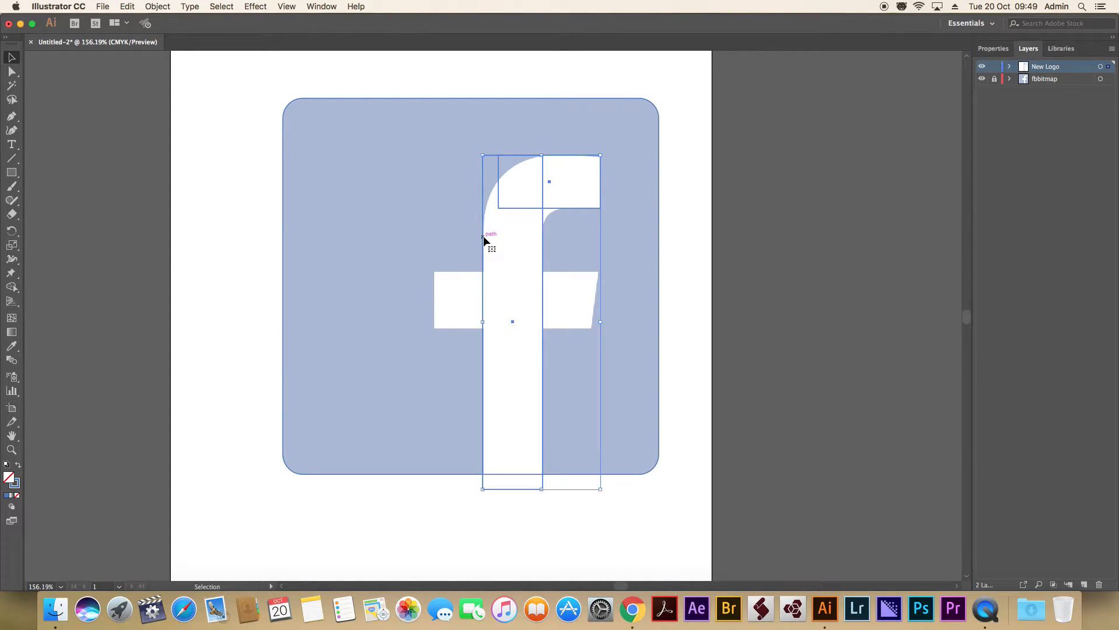
{"action": "left_click", "coordinate": [994, 48]}
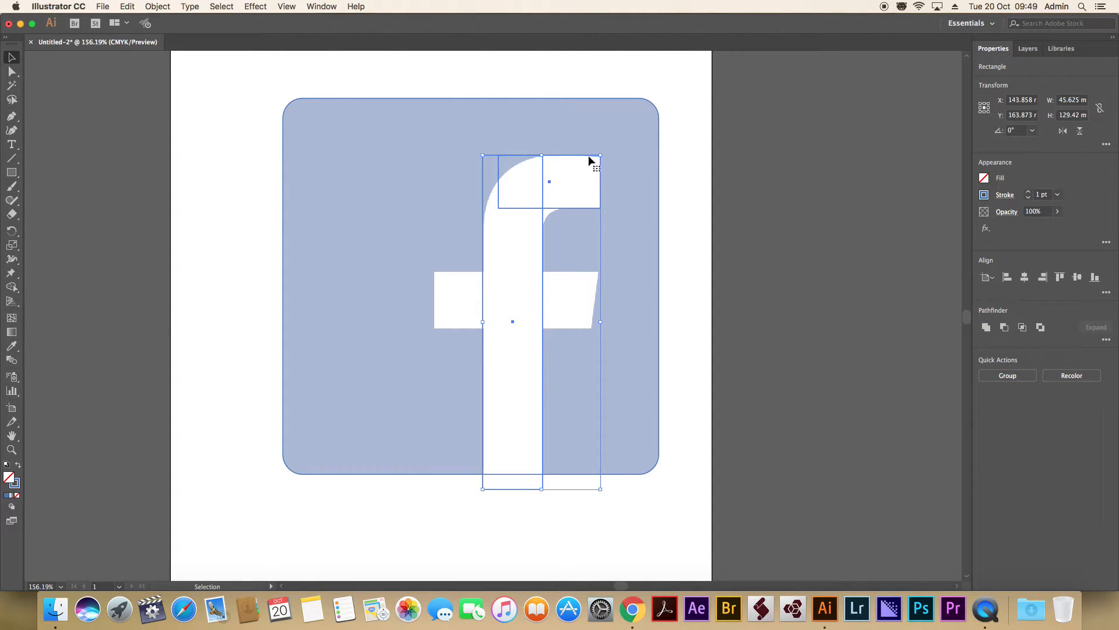
{"action": "left_click", "coordinate": [989, 330]}
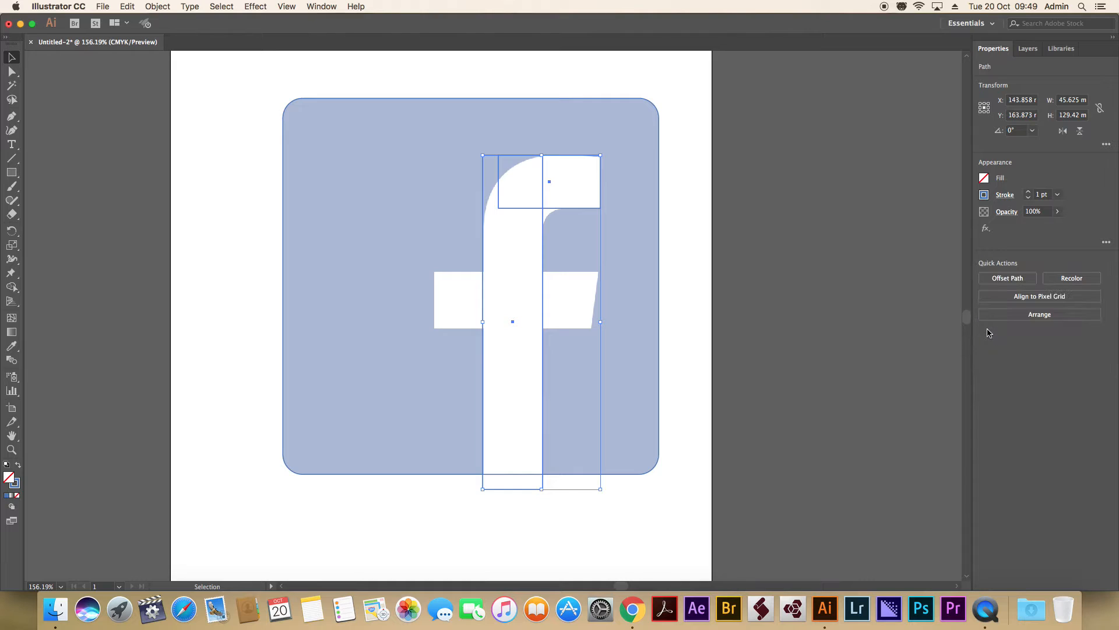
{"action": "left_click", "coordinate": [772, 150]}
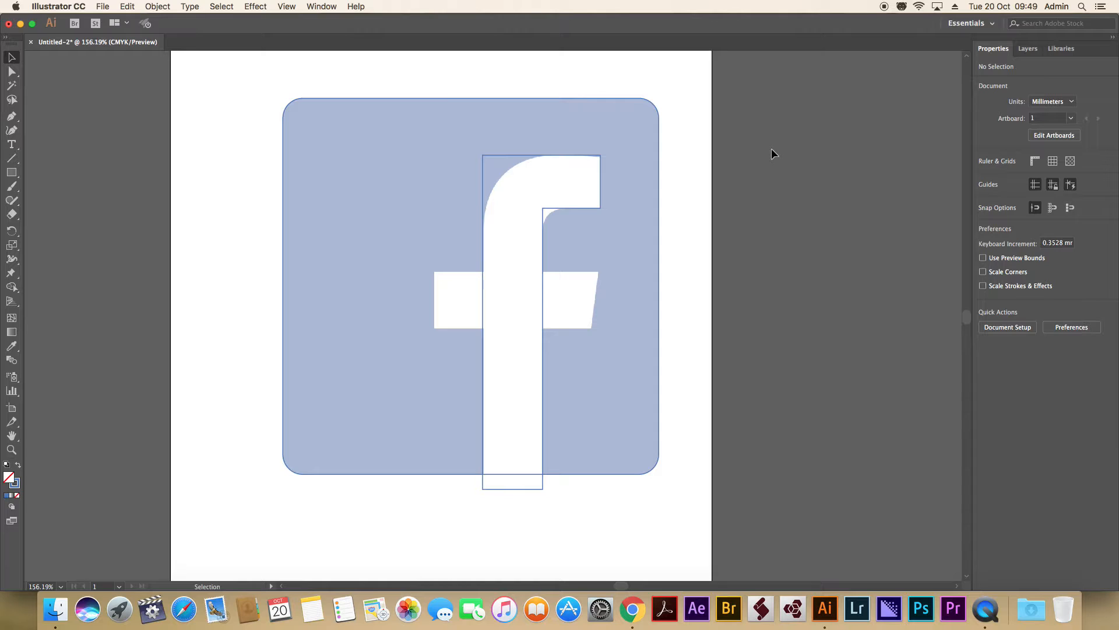
Draw a rectangle about 64.6 by 22.6 mm over the crossbar of the f
{"action": "left_click", "coordinate": [11, 172]}
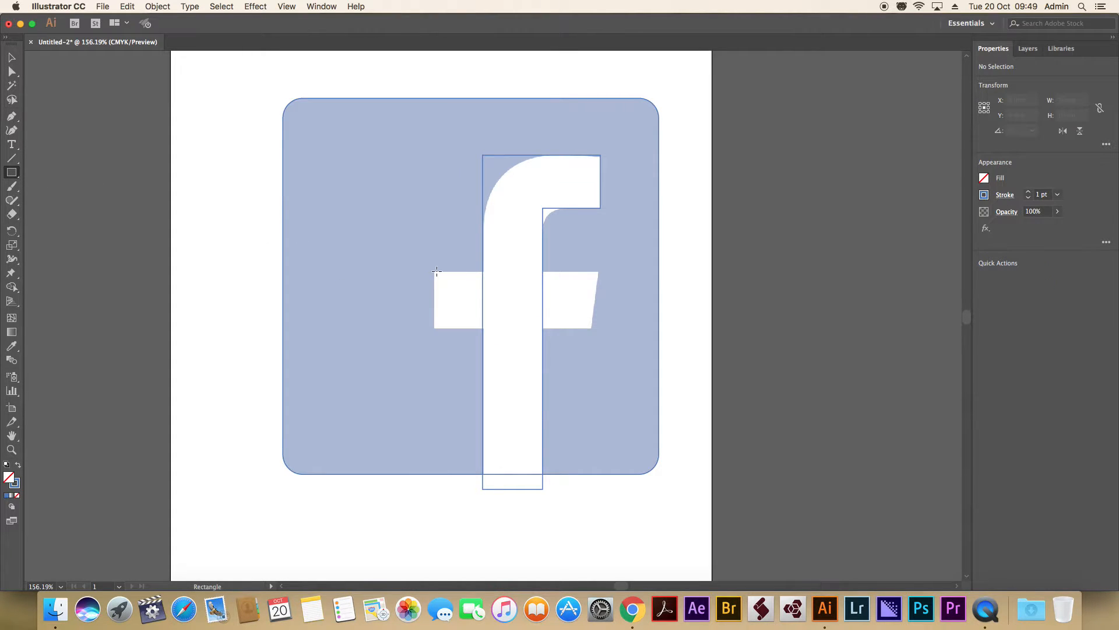
{"action": "mouse_move", "coordinate": [434, 271]}
{"action": "left_mouse_down"}
{"action": "mouse_move", "coordinate": [530, 327]}
{"action": "mouse_move", "coordinate": [601, 329]}
{"action": "left_mouse_up"}
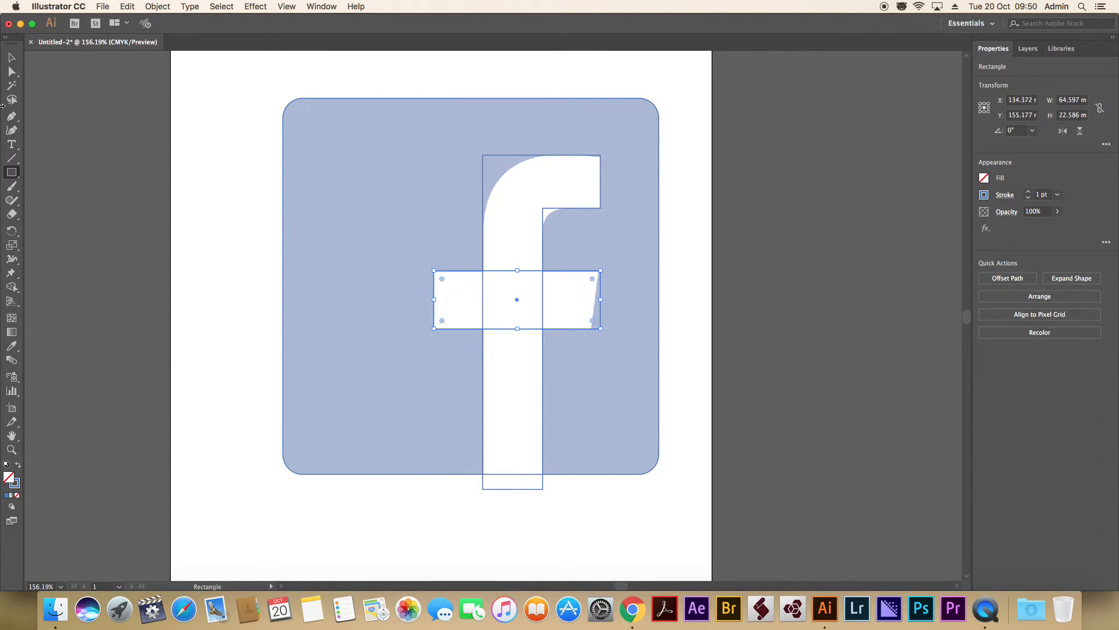
Nudge the crossbar's lower-right anchor point left until its slanted end matches the bitmap
{"action": "left_click", "coordinate": [13, 73]}
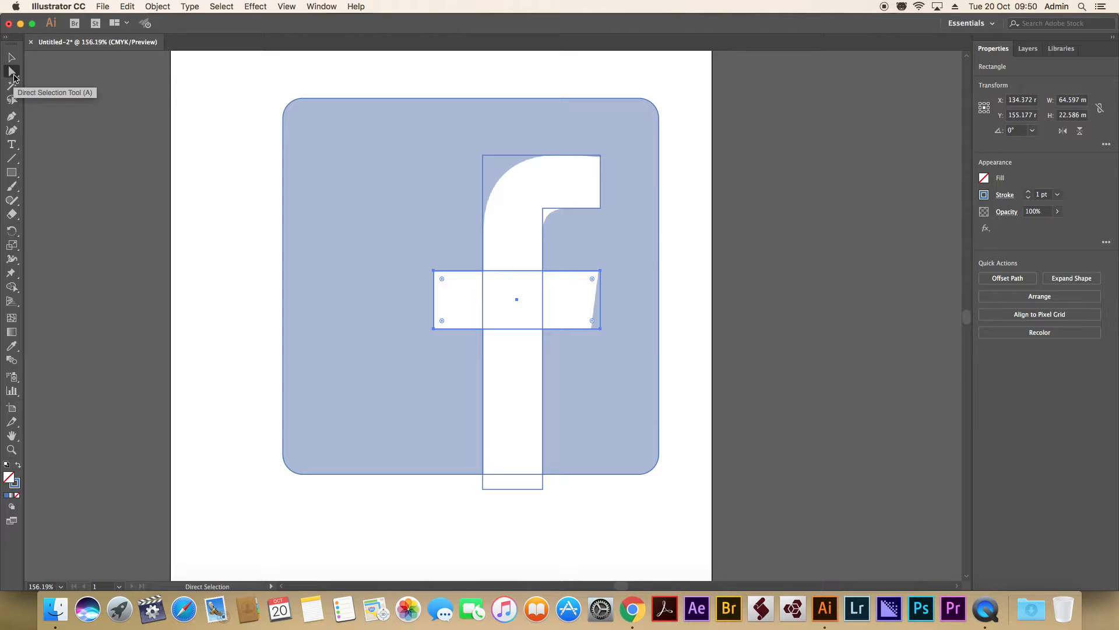
{"action": "left_click", "coordinate": [211, 156]}
{"action": "left_click_drag", "start_coordinate": [601, 329], "coordinate": [602, 330]}
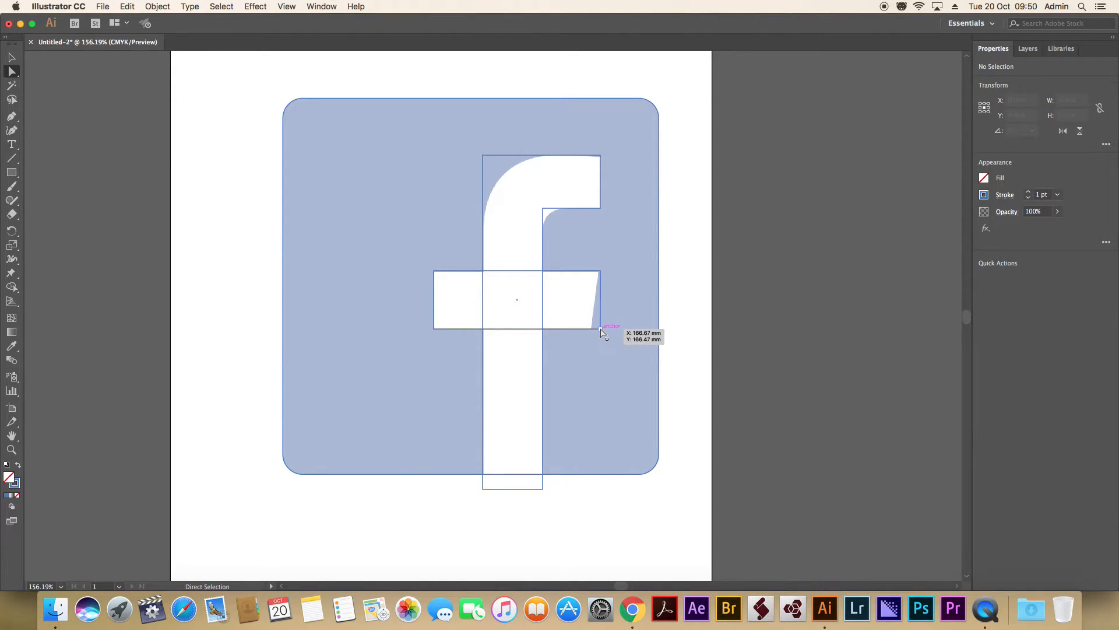
{"action": "left_click", "coordinate": [601, 271]}
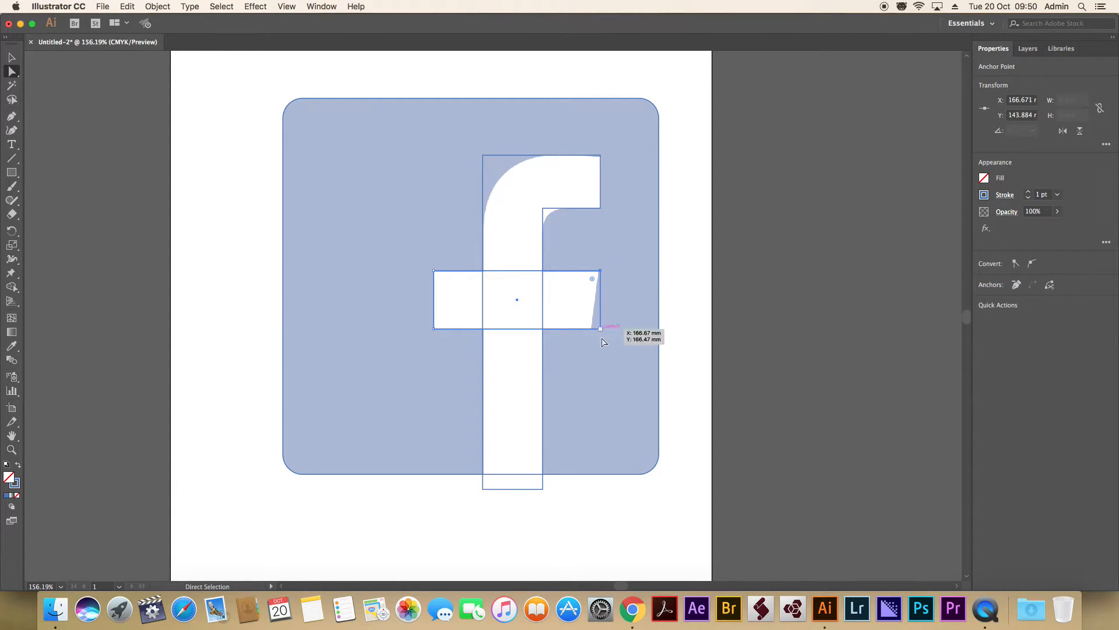
{"action": "left_click", "coordinate": [601, 328]}
{"action": "key", "text": "Left"}
{"action": "key", "text": "Left"}
{"action": "key", "text": "Left"}
{"action": "key", "text": "Left"}
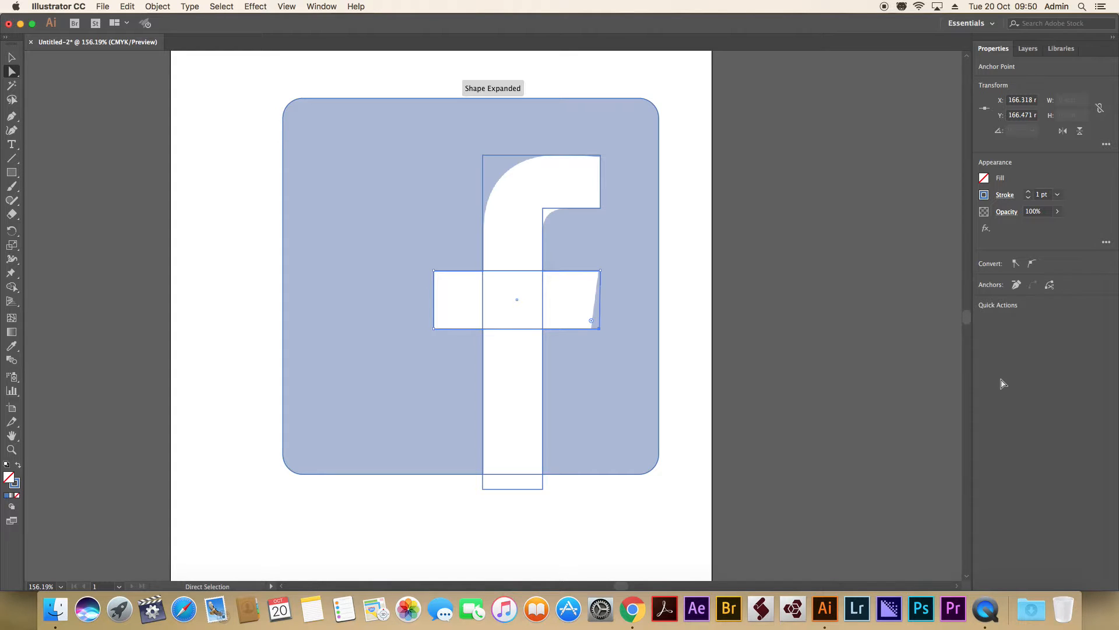
{"action": "key", "text": "Left"}
{"action": "key", "text": "Left"}
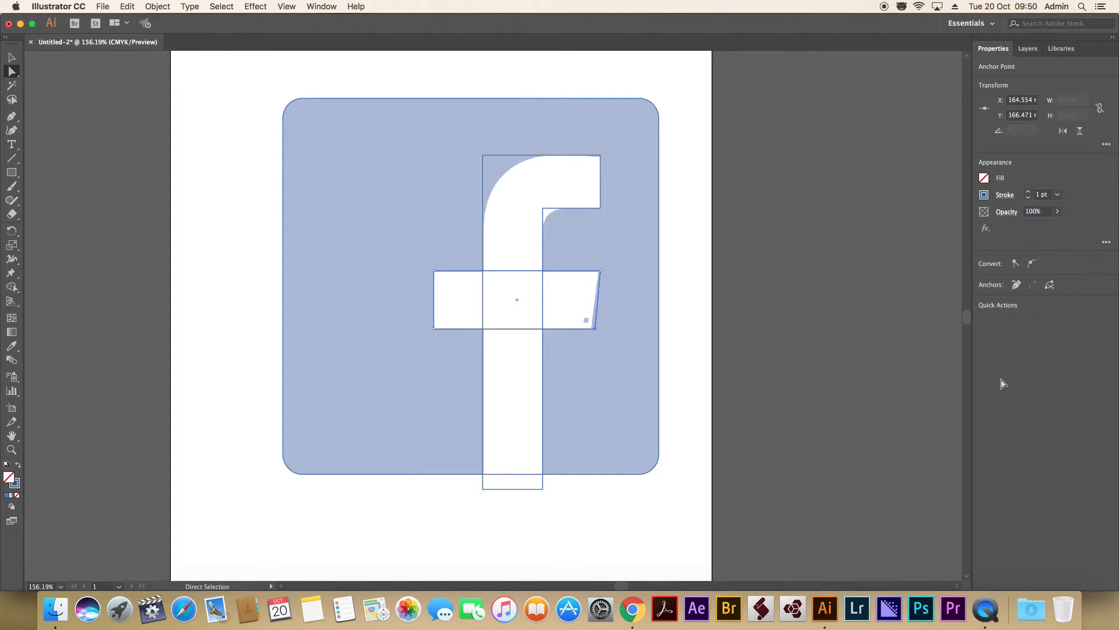
{"action": "key", "text": "Left"}
{"action": "key", "text": "Left"}
{"action": "key", "text": "Left"}
Round the inner corner between the f's stem and top arm to match the bitmap
{"action": "left_click", "coordinate": [543, 209]}
{"action": "left_click_drag", "start_coordinate": [553, 219], "coordinate": [564, 232]}
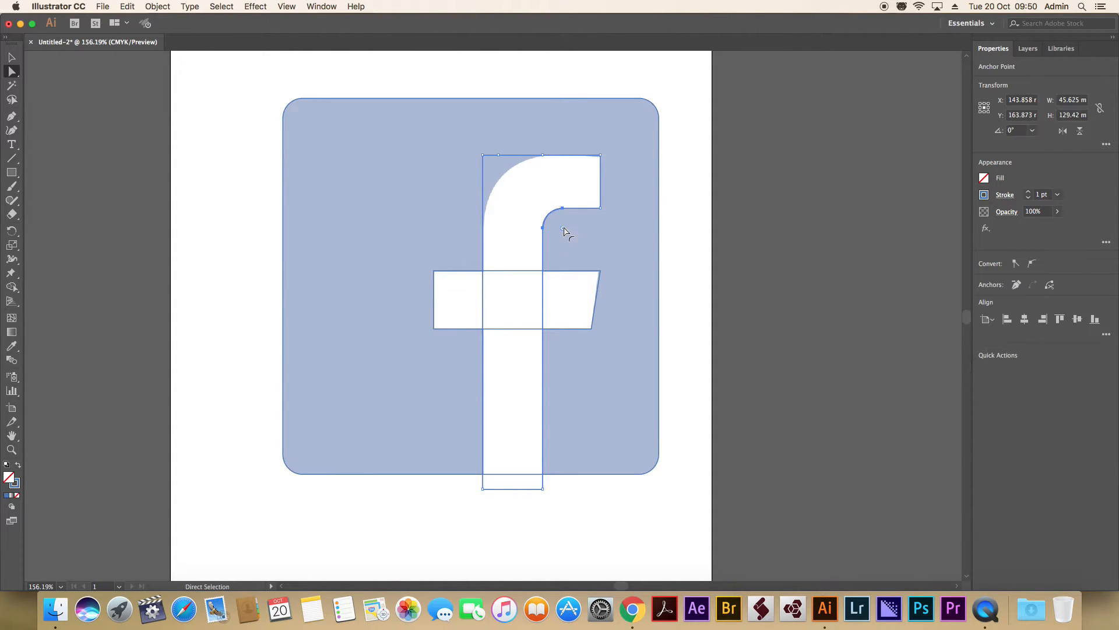
{"action": "left_click", "coordinate": [490, 160]}
{"action": "mouse_move", "coordinate": [492, 168]}
{"action": "left_mouse_down"}
{"action": "mouse_move", "coordinate": [524, 188]}
{"action": "mouse_move", "coordinate": [481, 157]}
{"action": "left_mouse_up"}
{"action": "left_click_drag", "start_coordinate": [11, 173], "coordinate": [61, 200]}
{"action": "left_click_drag", "start_coordinate": [457, 154], "coordinate": [639, 262]}
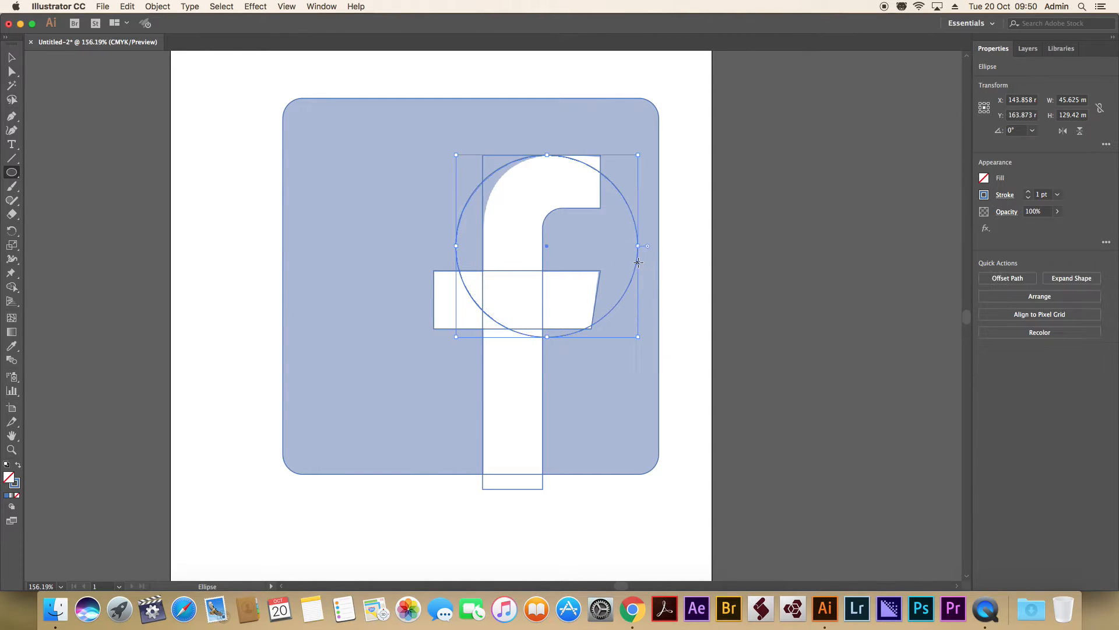
{"action": "left_click", "coordinate": [12, 57]}
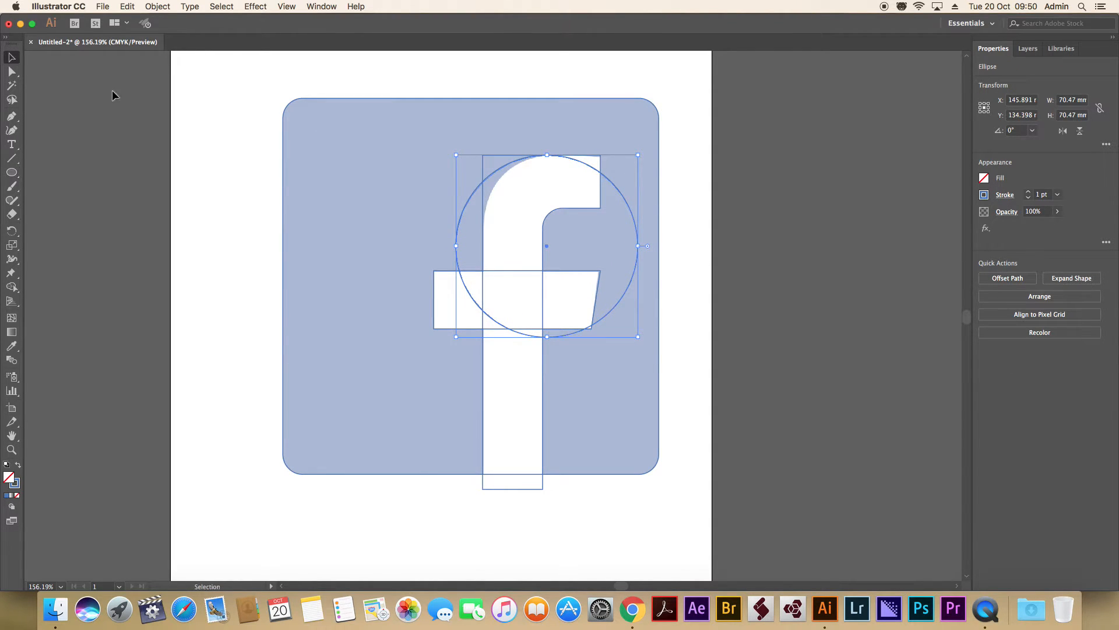
{"action": "left_click_drag", "start_coordinate": [632, 213], "coordinate": [266, 165]}
{"action": "key", "text": "Delete"}
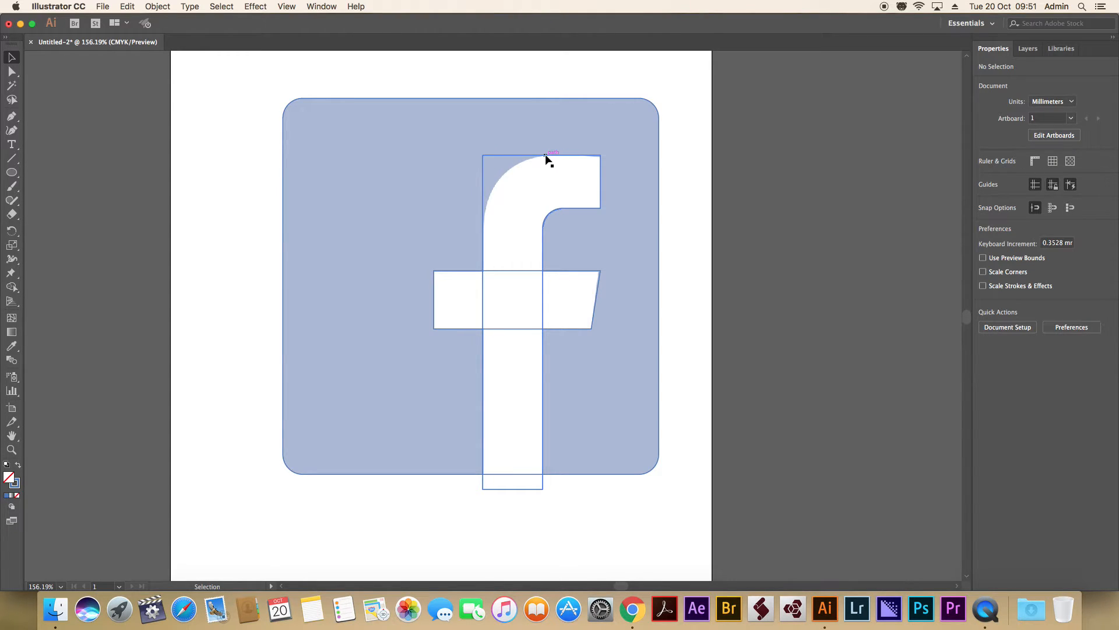
Trace the f's outer curve with the Pen tool, from the top edge down to the left side of the stem
{"action": "left_click", "coordinate": [11, 116]}
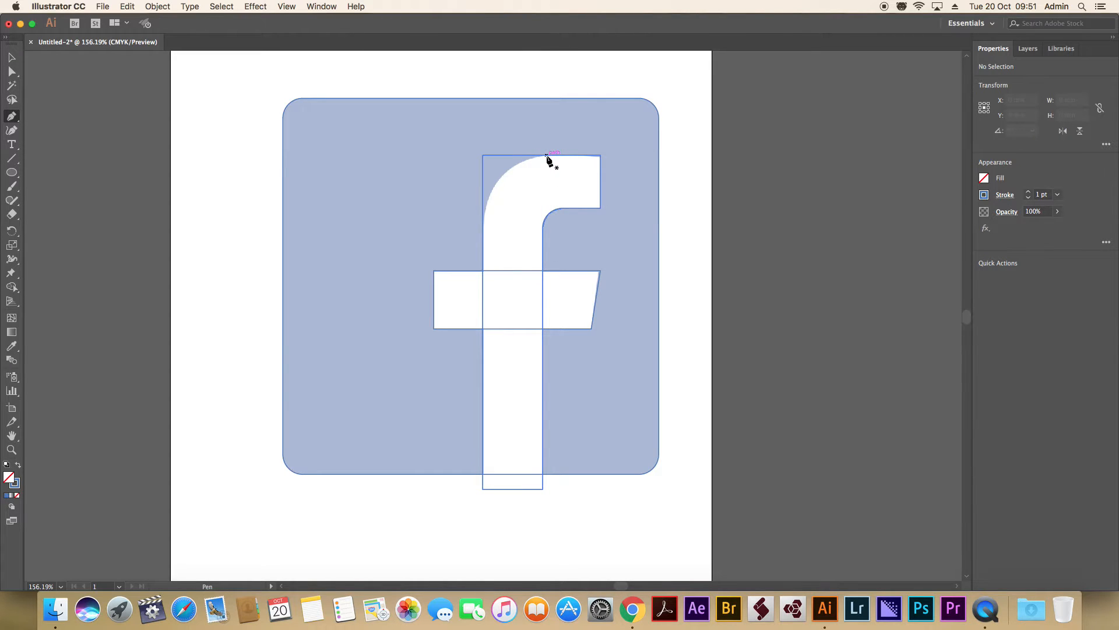
{"action": "left_click", "coordinate": [546, 155]}
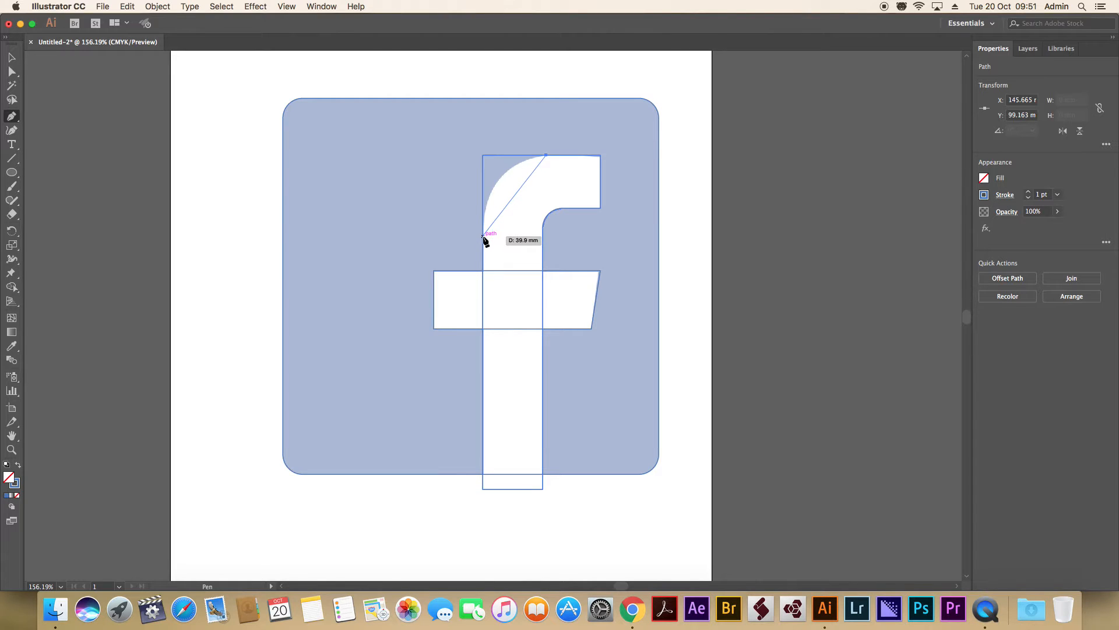
{"action": "left_click_drag", "start_coordinate": [483, 236], "coordinate": [483, 291]}
{"action": "left_click_drag", "start_coordinate": [484, 304], "coordinate": [483, 315]}
{"action": "left_click", "coordinate": [483, 314]}
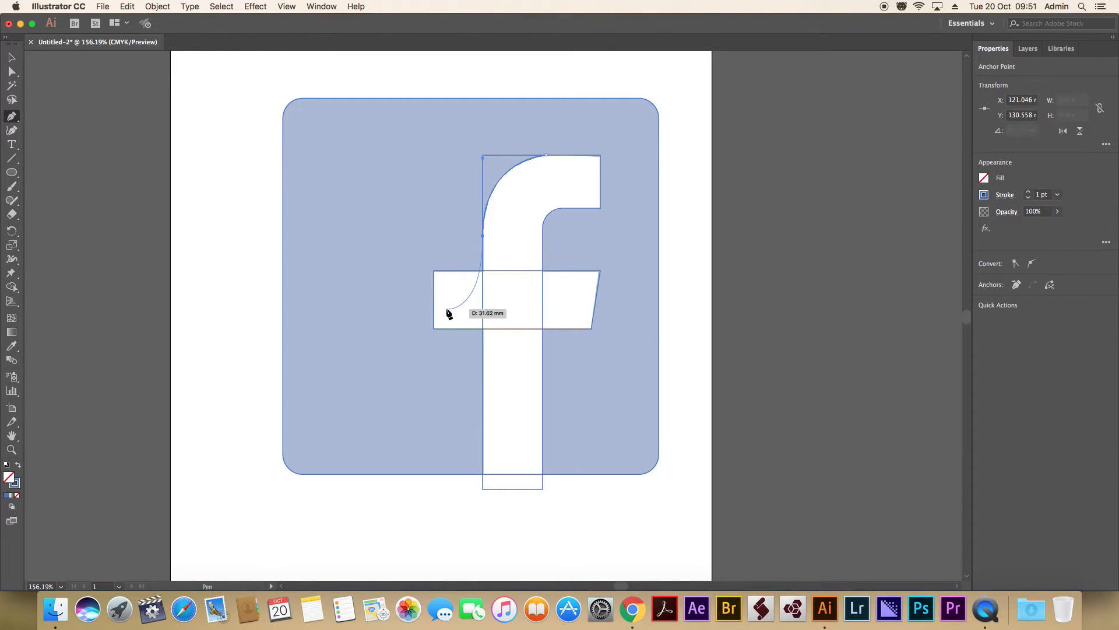
{"action": "key", "text": "Escape"}
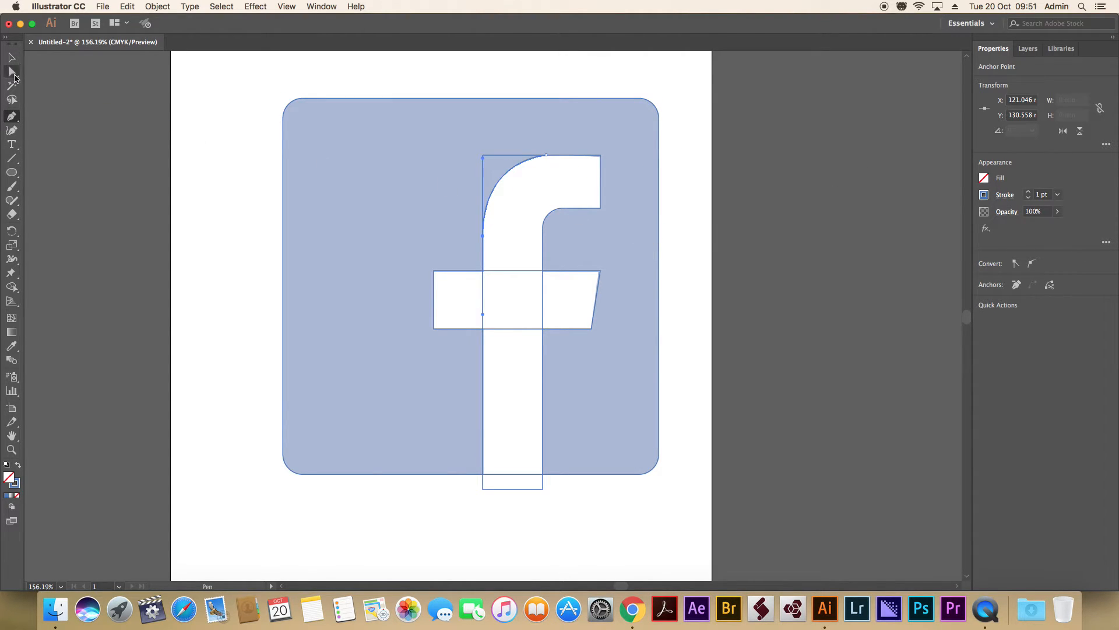
Select all the traced shapes and redo the pen path of the outer curve
{"action": "left_click", "coordinate": [13, 292]}
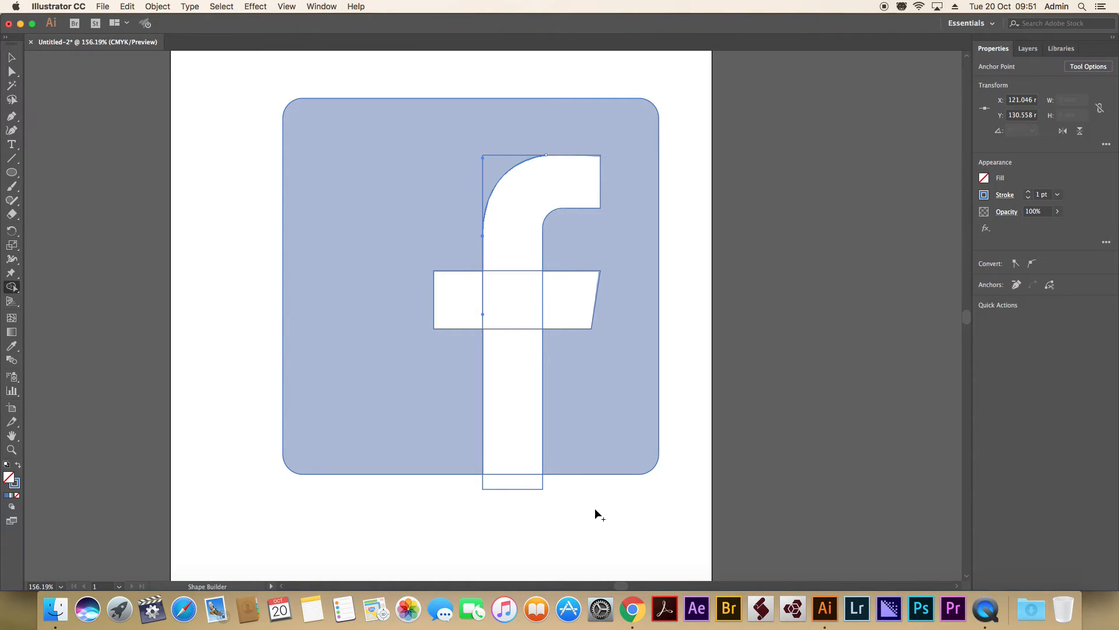
{"action": "left_click_drag", "start_coordinate": [682, 520], "coordinate": [310, 296]}
{"action": "left_click", "coordinate": [11, 56]}
{"action": "left_click_drag", "start_coordinate": [227, 65], "coordinate": [700, 533]}
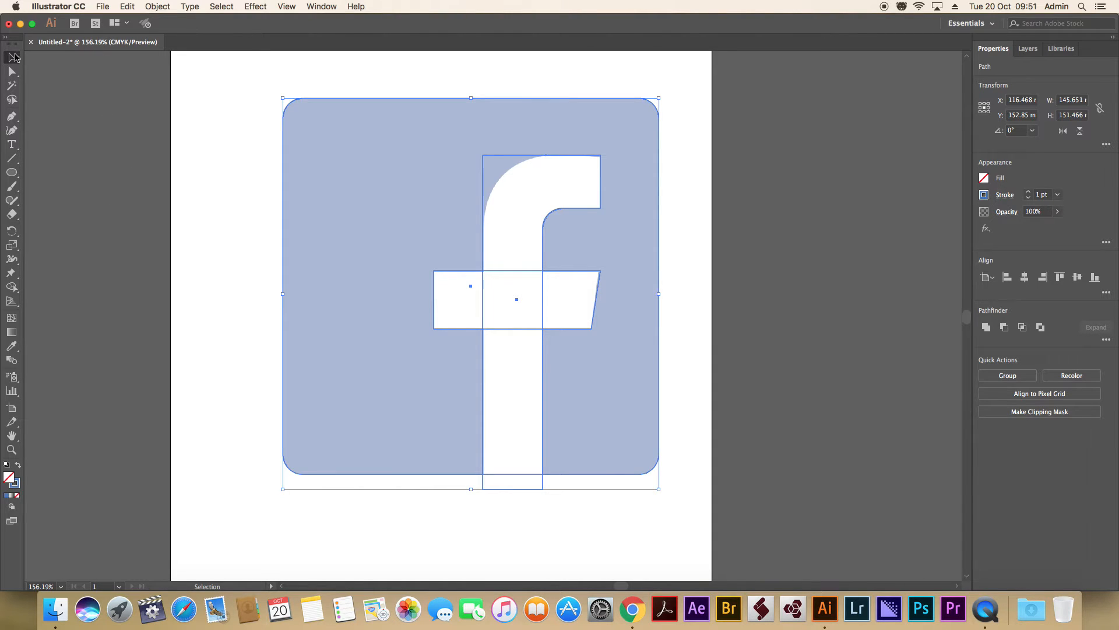
{"action": "left_click", "coordinate": [127, 6]}
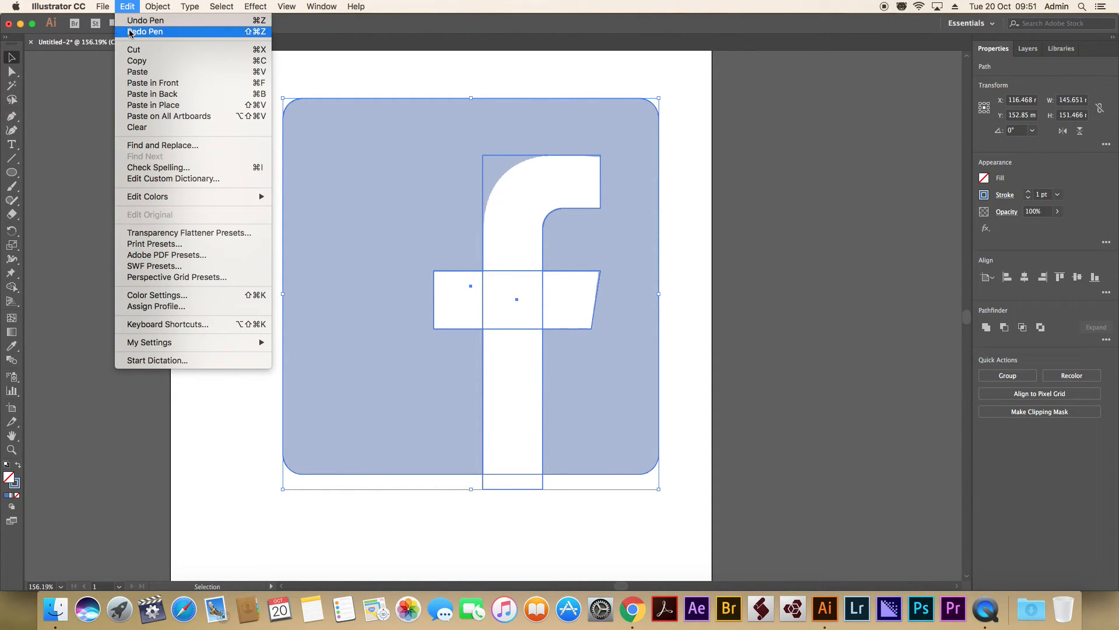
{"action": "left_click", "coordinate": [130, 32]}
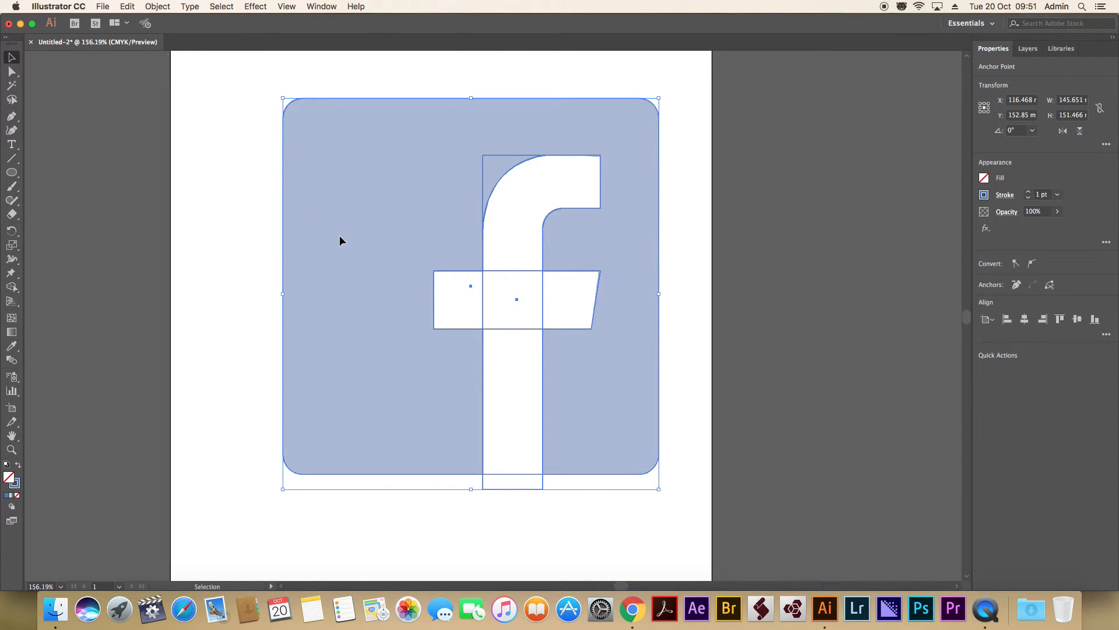
Use Shape Builder to merge the area outside the f's outer curve into the background and remove all regions of the f
{"action": "left_click", "coordinate": [11, 286]}
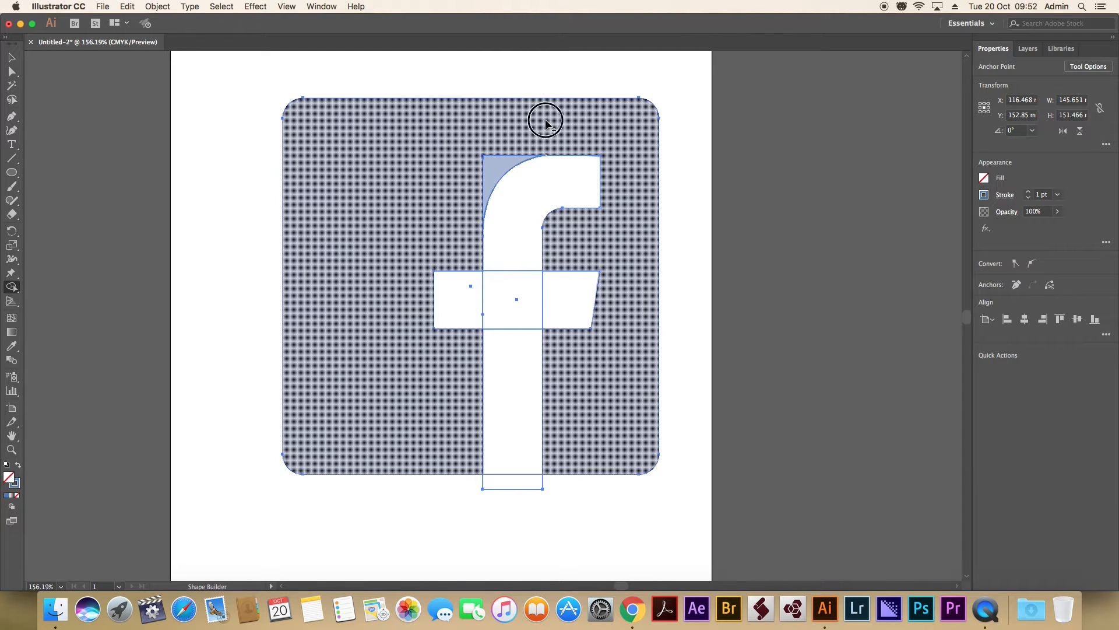
{"action": "left_click_drag", "start_coordinate": [544, 117], "coordinate": [448, 194]}
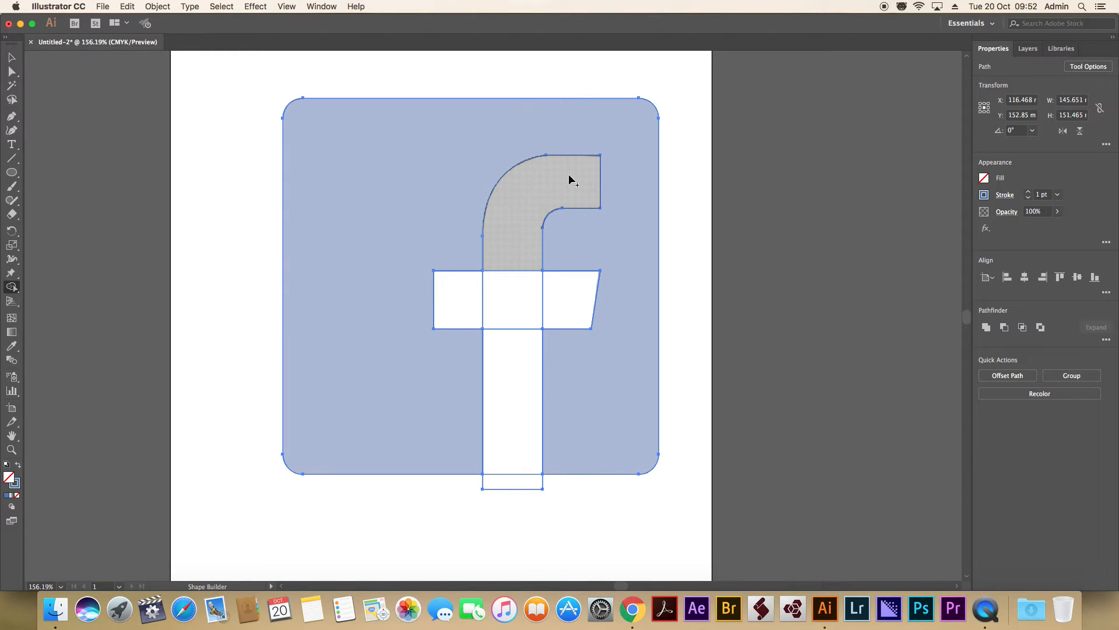
{"action": "mouse_move", "coordinate": [567, 173]}
{"action": "left_mouse_down"}
{"action": "mouse_move", "coordinate": [514, 264]}
{"action": "mouse_move", "coordinate": [542, 302]}
{"action": "mouse_move", "coordinate": [468, 303]}
{"action": "mouse_move", "coordinate": [512, 322]}
{"action": "mouse_move", "coordinate": [518, 533]}
{"action": "left_mouse_up"}
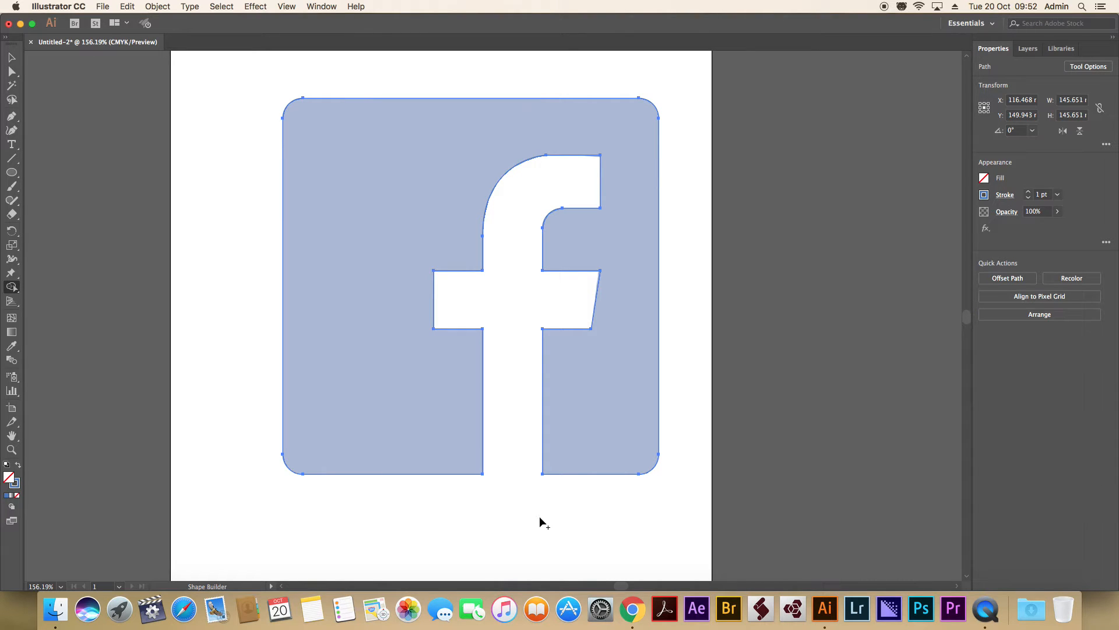
Swap the merged logo's stroke and fill colours to give it a solid blue fill without a stroke
{"action": "left_click", "coordinate": [11, 57]}
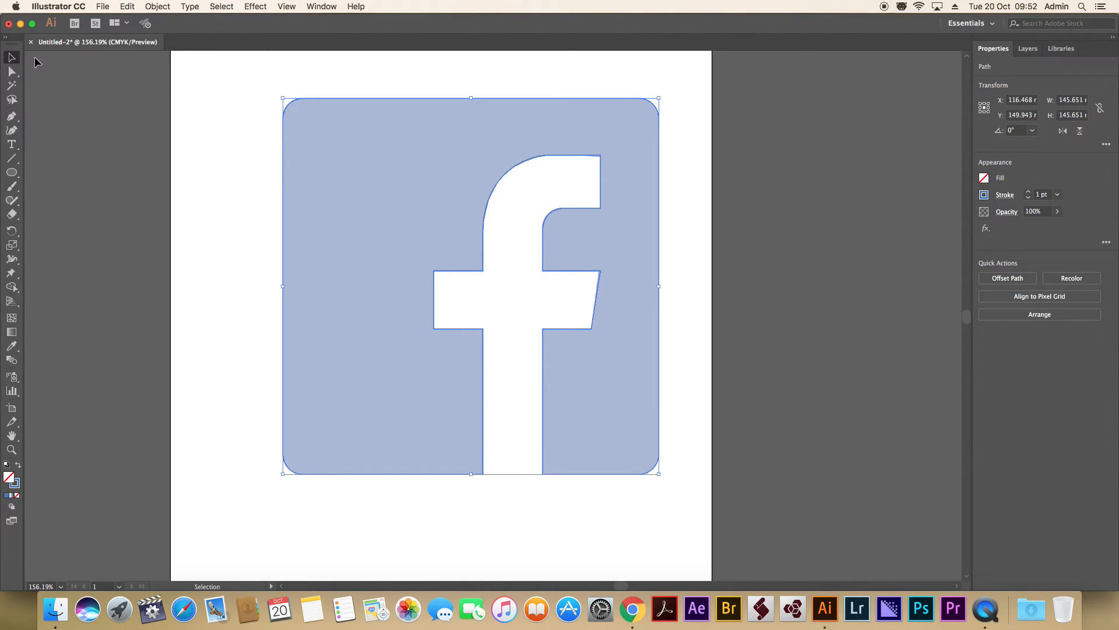
{"action": "left_click", "coordinate": [231, 68]}
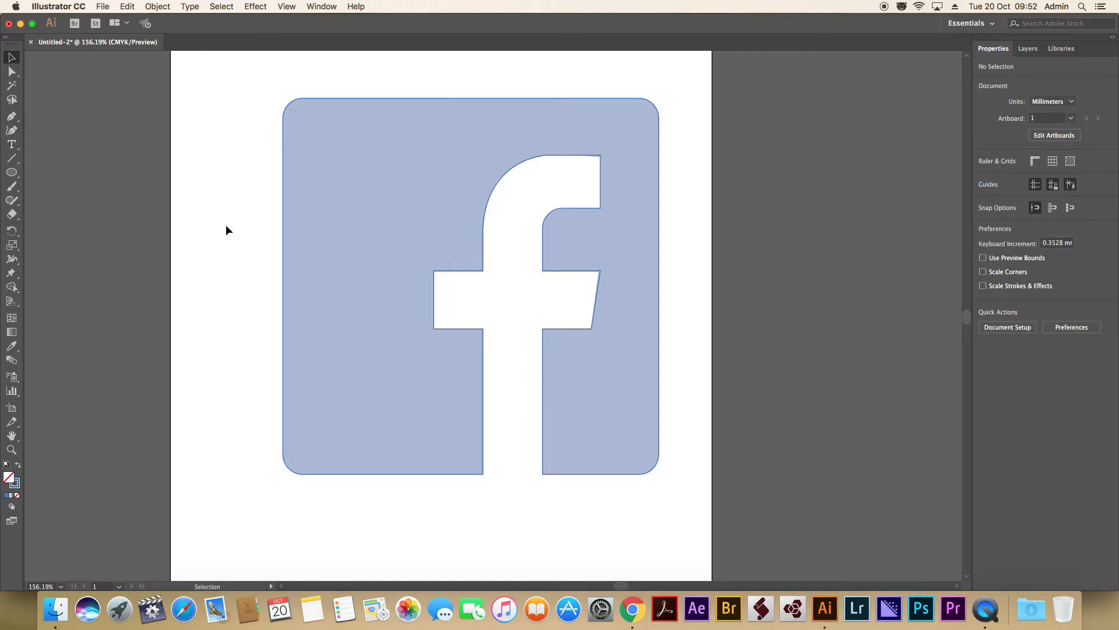
{"action": "left_click", "coordinate": [395, 102]}
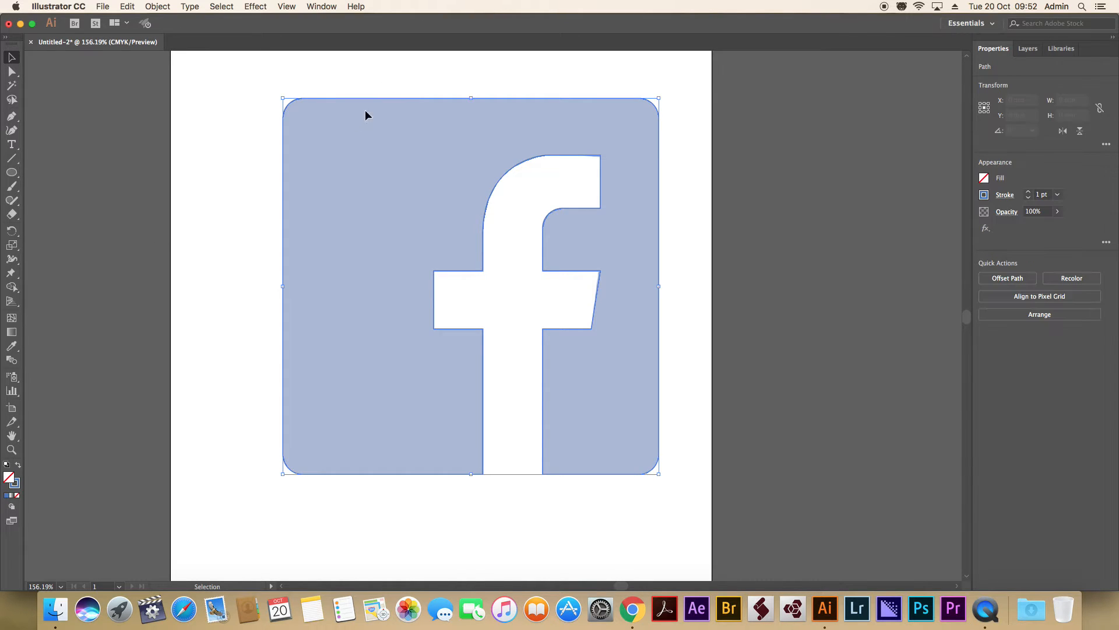
{"action": "left_click", "coordinate": [19, 467]}
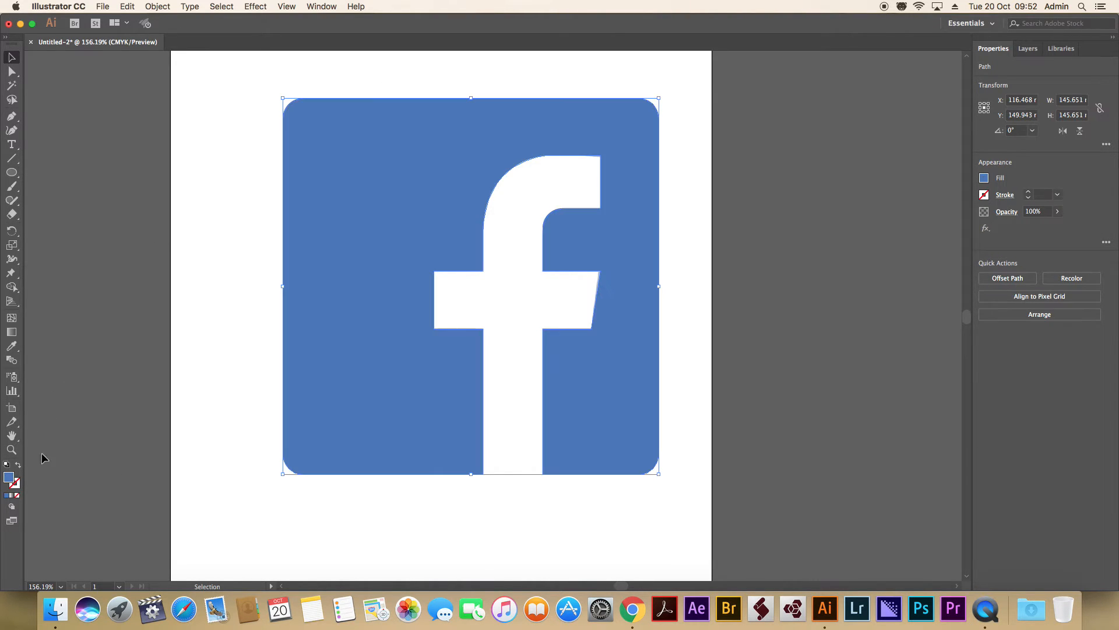
{"action": "left_click", "coordinate": [218, 181]}
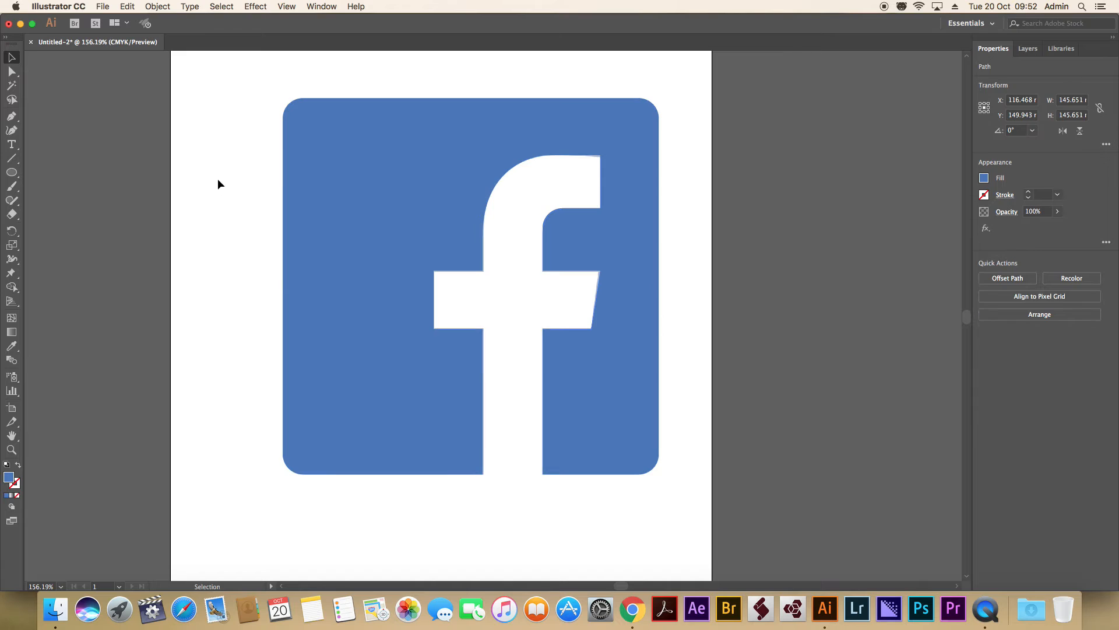
Compare the filled logo with the original by hiding and showing the fbbitmap layer
{"action": "left_click", "coordinate": [1029, 49]}
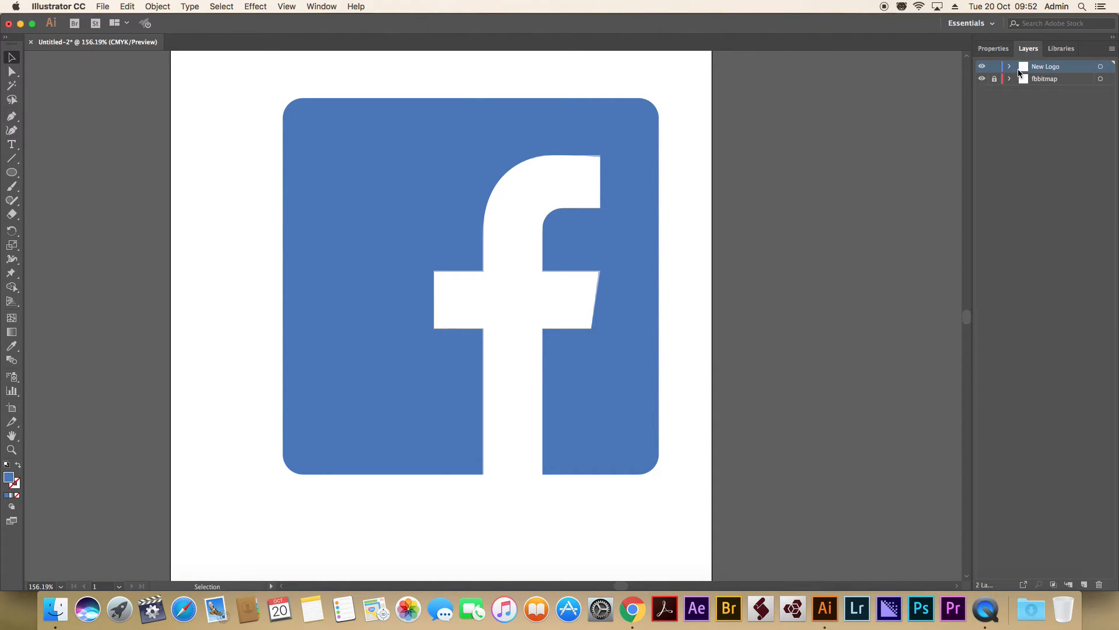
{"action": "left_click", "coordinate": [983, 79]}
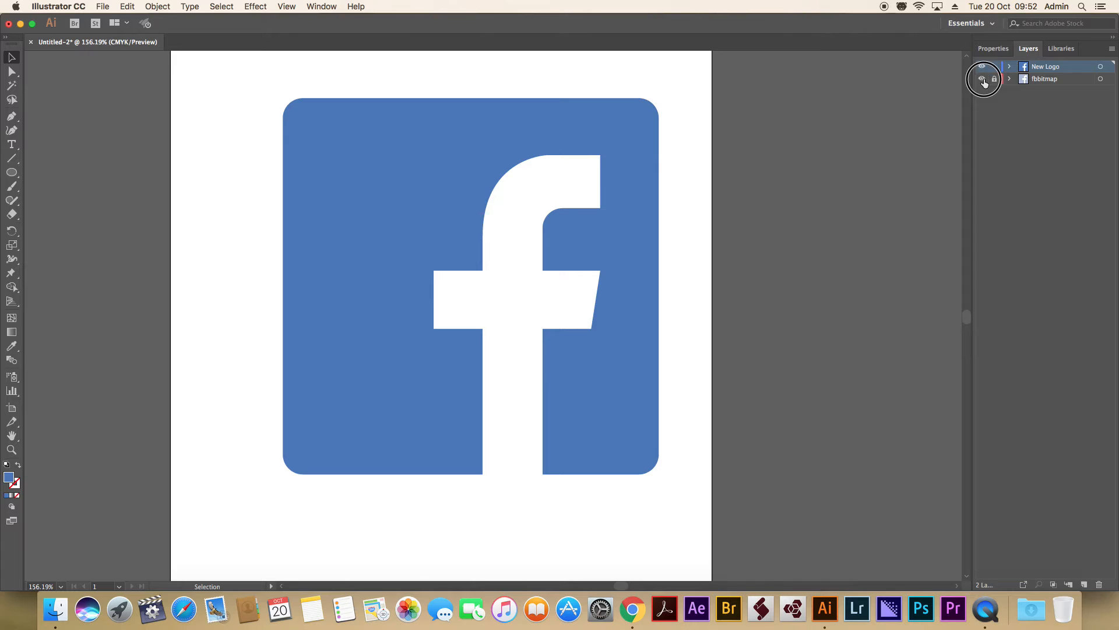
{"action": "left_click", "coordinate": [983, 79]}
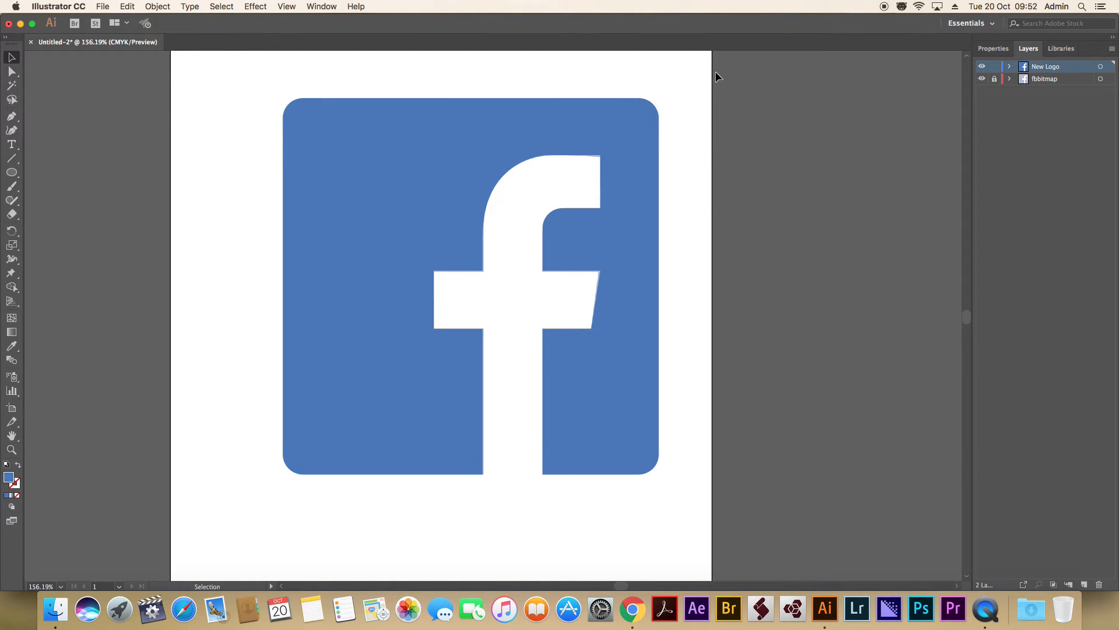
Undo the colour swap, the Shape Builder edits and the traced outer curve of the f
{"action": "key", "text": "a"}
{"action": "key", "text": "super+a"}
{"action": "key", "text": "shift+x"}
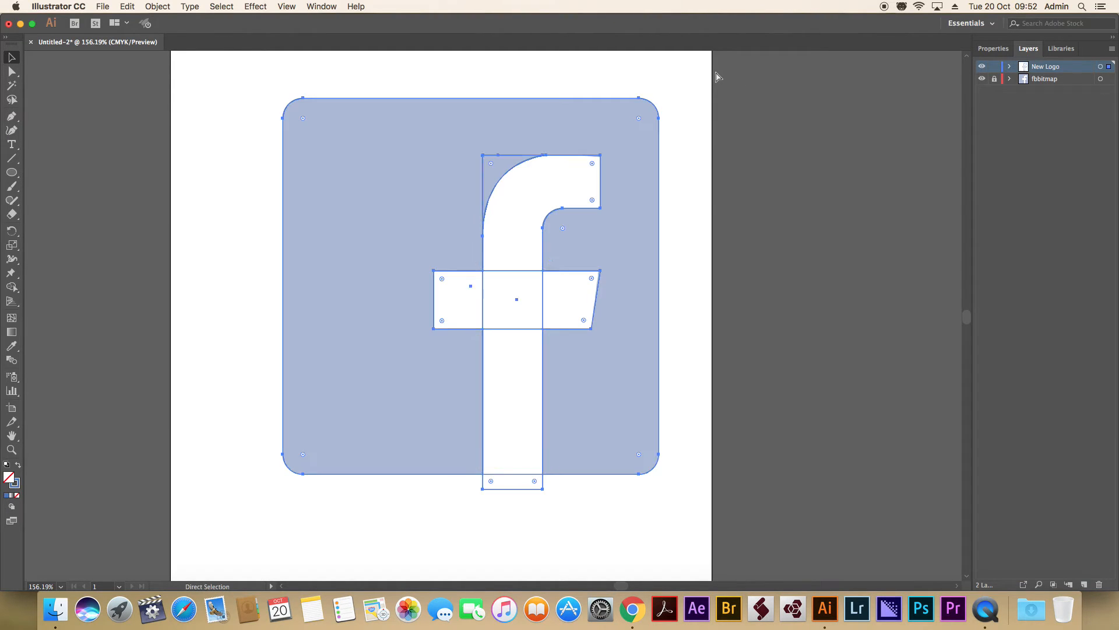
{"action": "key", "text": "super+z"}
{"action": "key", "text": "super+z"}
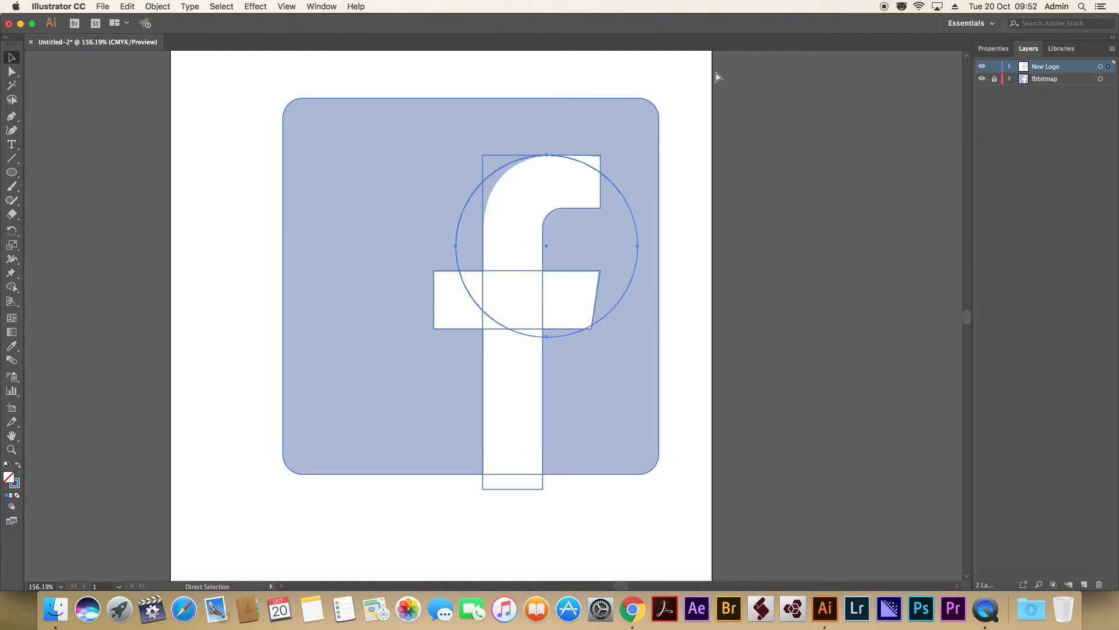
{"action": "key", "text": "super+z"}
{"action": "key", "text": "v"}
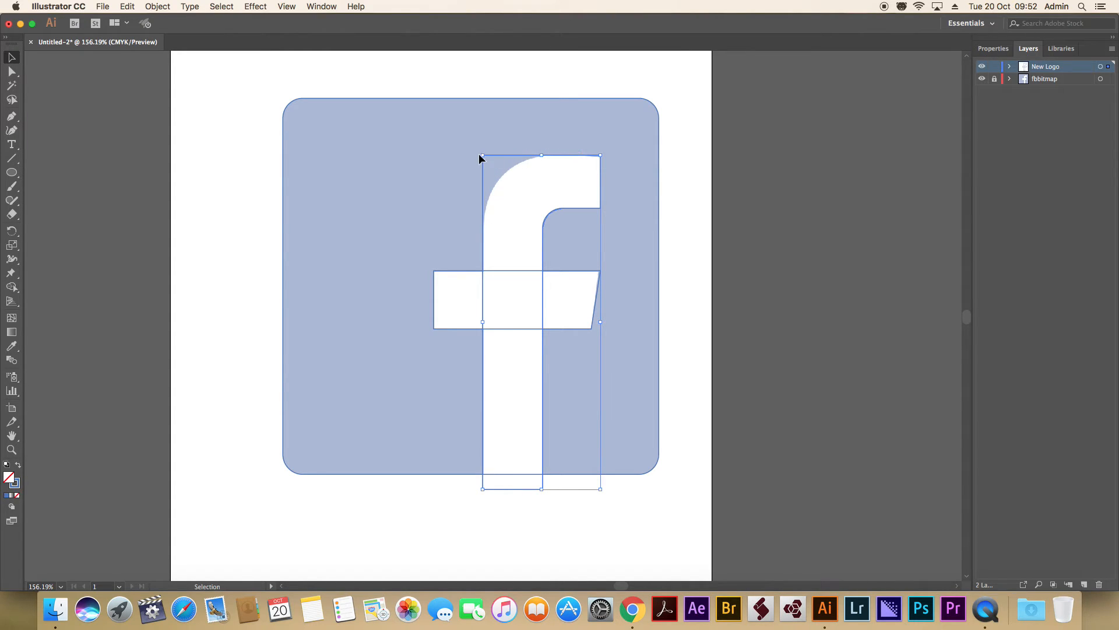
Try to shape the f's outer curve by rounding its corner and adding anchor points to its outline, and undo the attempt
{"action": "left_click", "coordinate": [12, 71]}
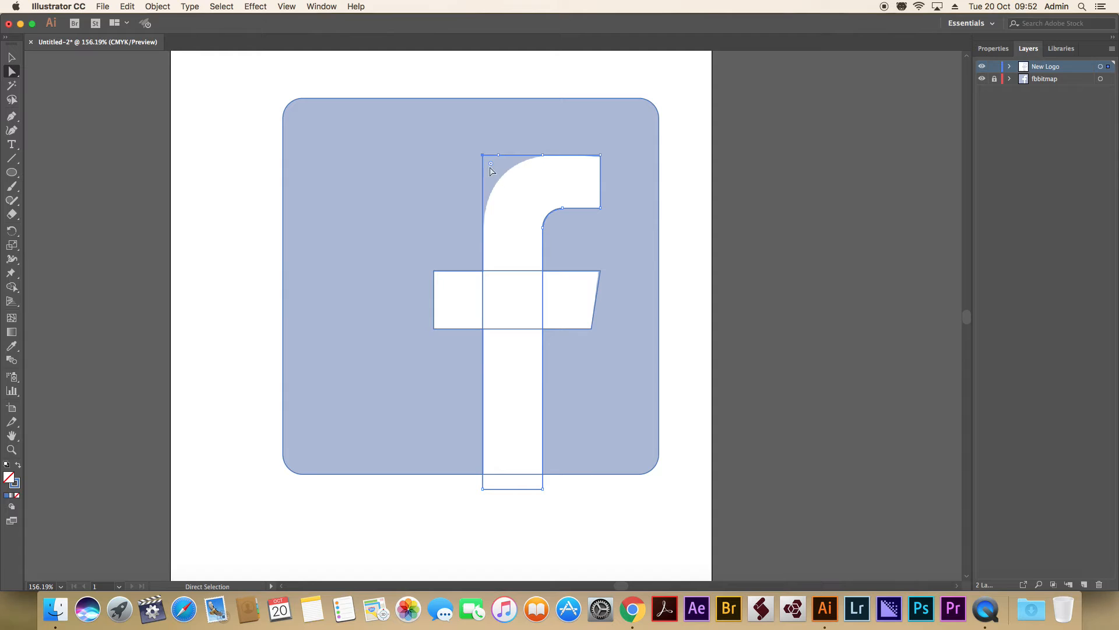
{"action": "left_click_drag", "start_coordinate": [492, 167], "coordinate": [531, 201]}
{"action": "left_click", "coordinate": [12, 117]}
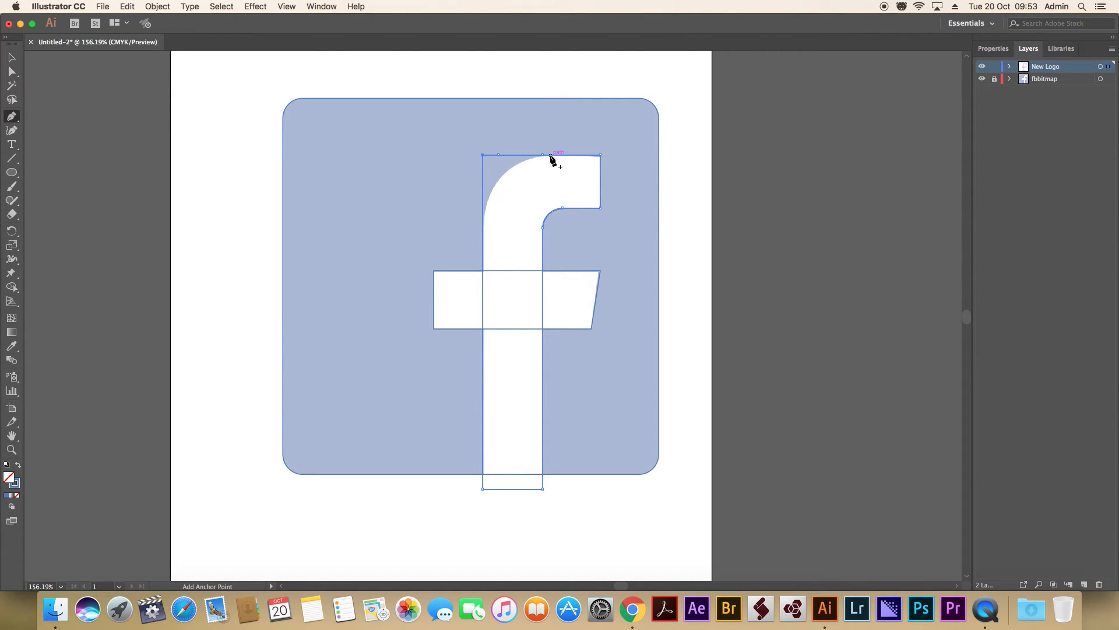
{"action": "left_click", "coordinate": [551, 156]}
{"action": "left_click", "coordinate": [550, 155]}
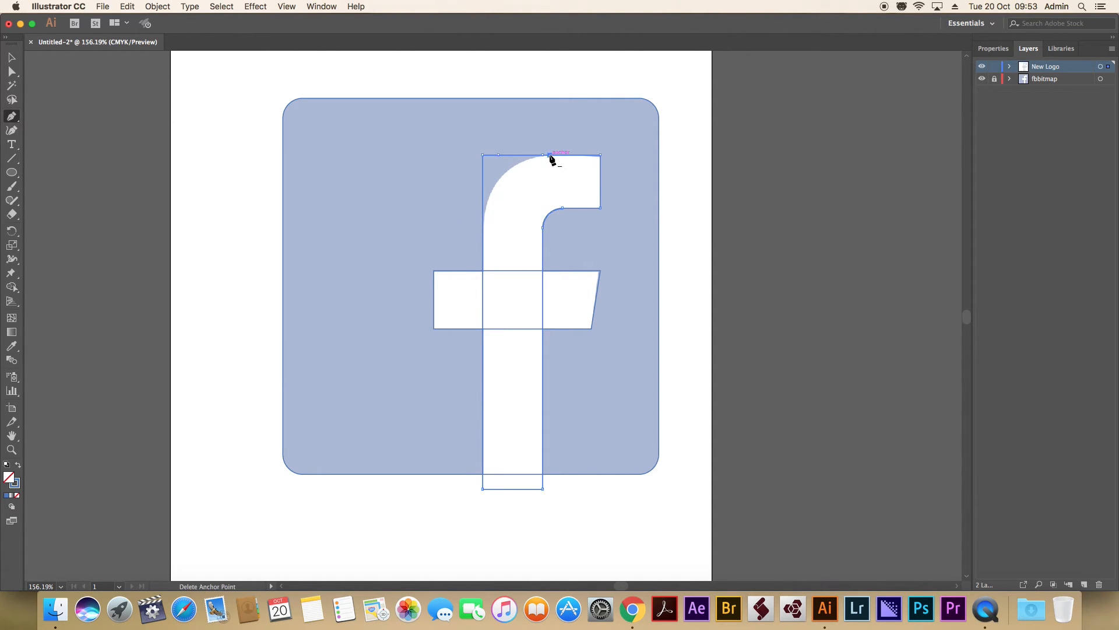
{"action": "left_click", "coordinate": [484, 239]}
{"action": "key", "text": "super"}
{"action": "key", "text": "super+z"}
{"action": "key", "text": "super+z"}
Trace the f's outer curve with the Pen tool from the top edge to the stem's left side as an open path
{"action": "left_click", "coordinate": [549, 156]}
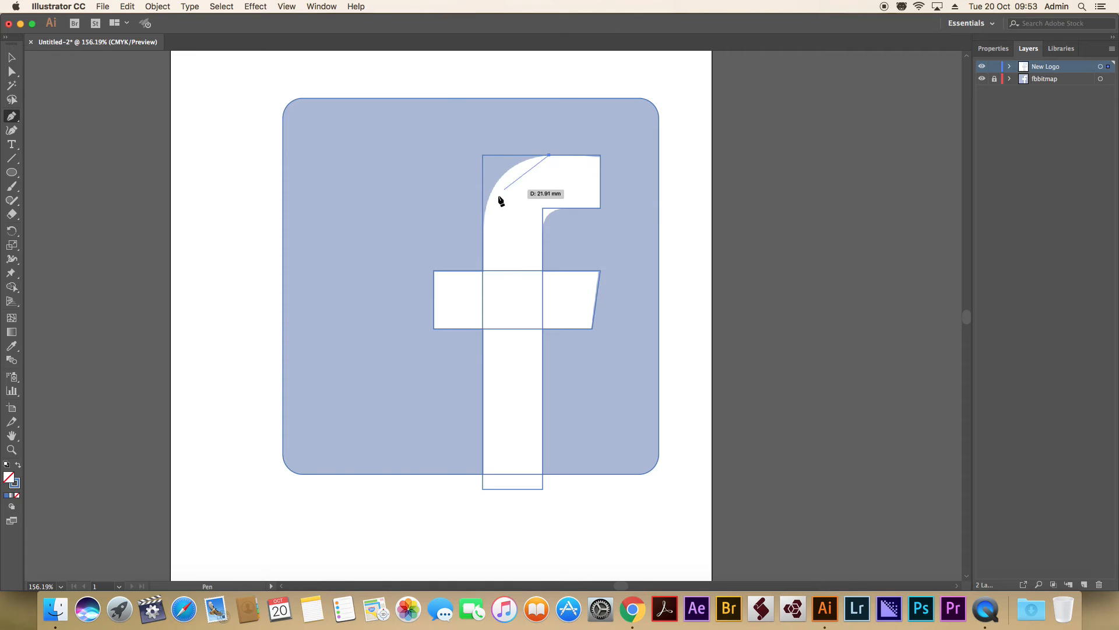
{"action": "left_click_drag", "start_coordinate": [483, 237], "coordinate": [482, 326]}
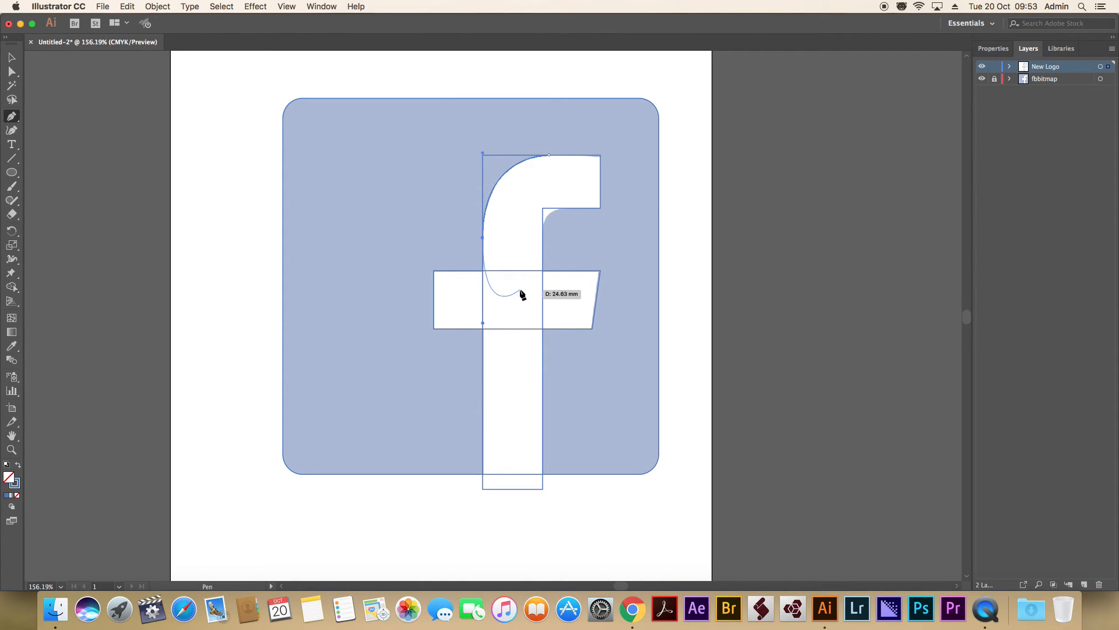
{"action": "key", "text": "Escape"}
Round the f's inner corner between the stem and the top arm to match the bitmap
{"action": "left_click", "coordinate": [12, 71]}
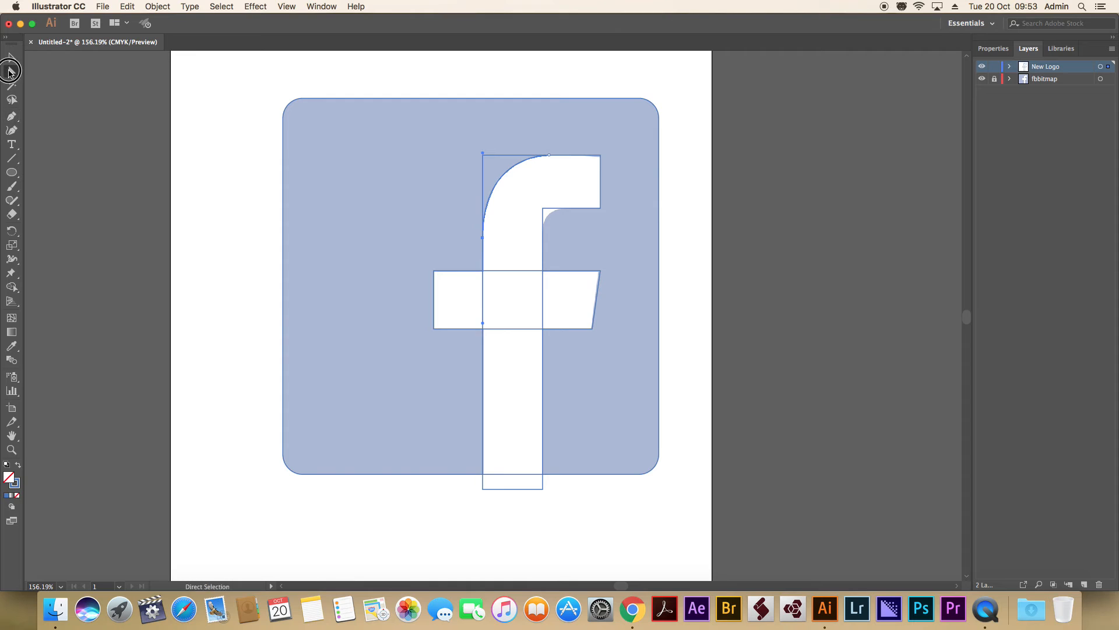
{"action": "left_click", "coordinate": [543, 209]}
{"action": "left_click_drag", "start_coordinate": [552, 220], "coordinate": [567, 228]}
Select all traced shapes and use Shape Builder to merge the area outside the curve into the background and remove the f's regions
{"action": "left_click", "coordinate": [11, 57]}
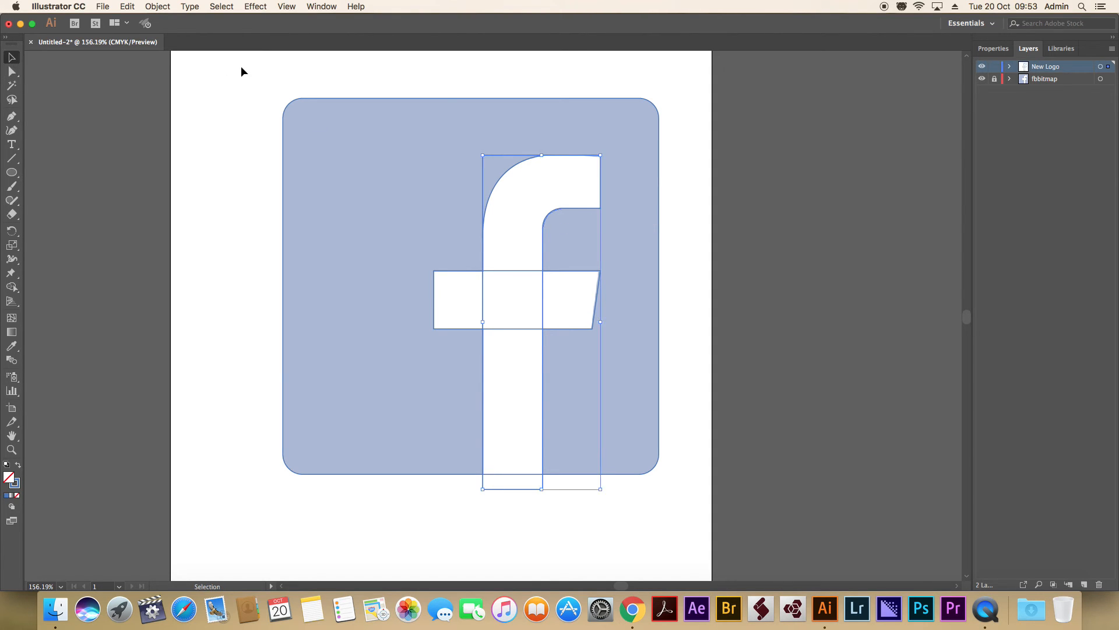
{"action": "left_click_drag", "start_coordinate": [224, 65], "coordinate": [707, 532]}
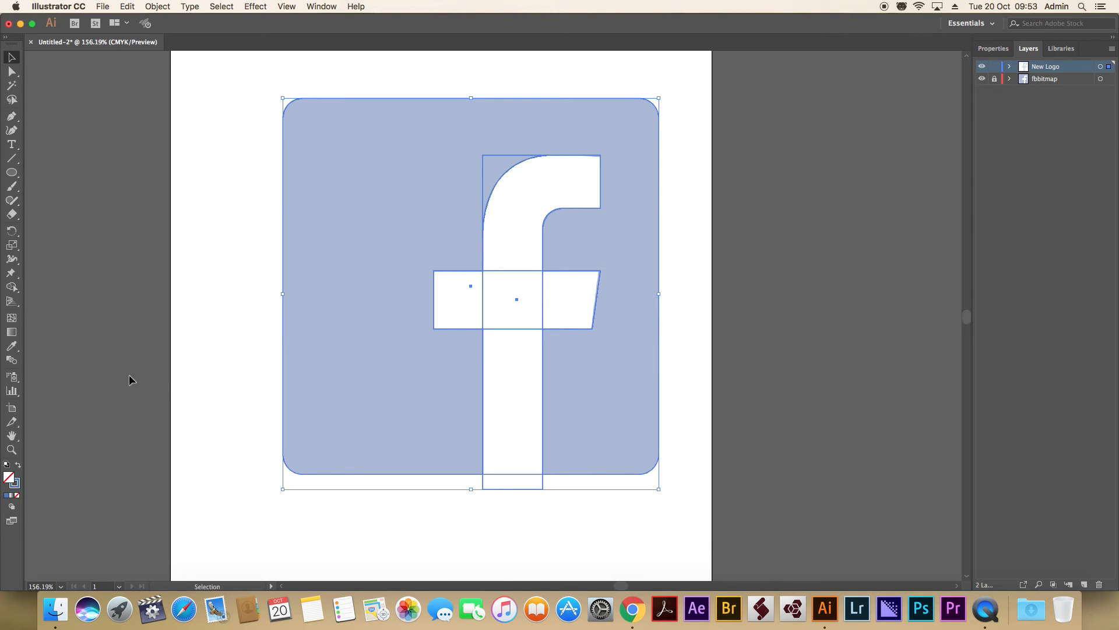
{"action": "left_click", "coordinate": [11, 287]}
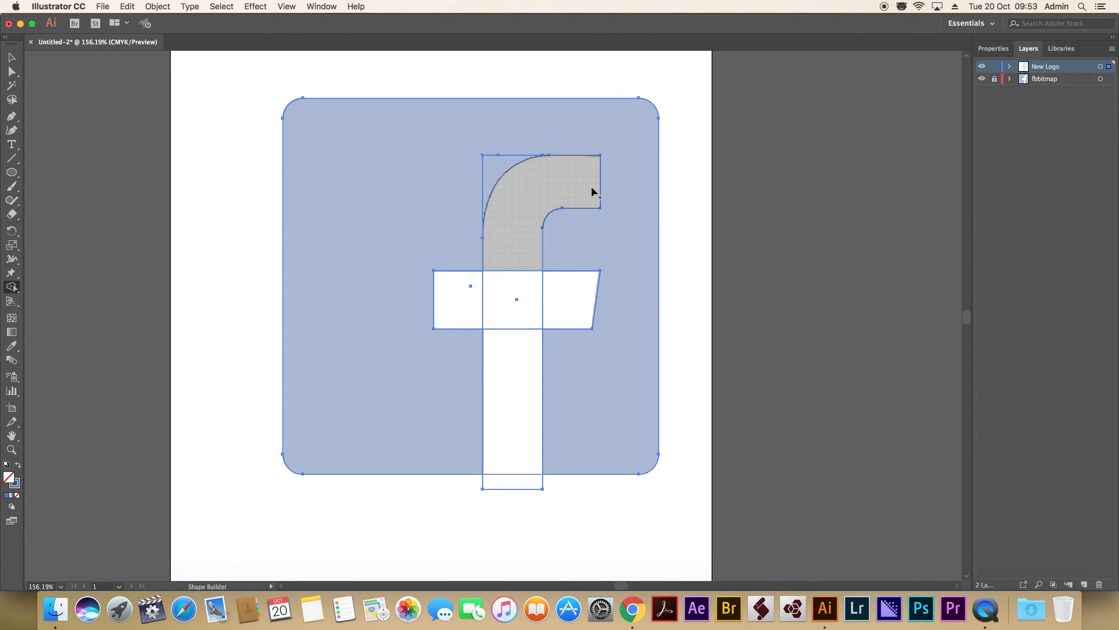
{"action": "left_click_drag", "start_coordinate": [541, 126], "coordinate": [489, 179]}
{"action": "mouse_move", "coordinate": [564, 182]}
{"action": "left_mouse_down"}
{"action": "mouse_move", "coordinate": [525, 210]}
{"action": "mouse_move", "coordinate": [509, 289]}
{"action": "mouse_move", "coordinate": [475, 309]}
{"action": "mouse_move", "coordinate": [564, 310]}
{"action": "mouse_move", "coordinate": [516, 344]}
{"action": "mouse_move", "coordinate": [508, 470]}
{"action": "mouse_move", "coordinate": [525, 520]}
{"action": "left_mouse_up"}
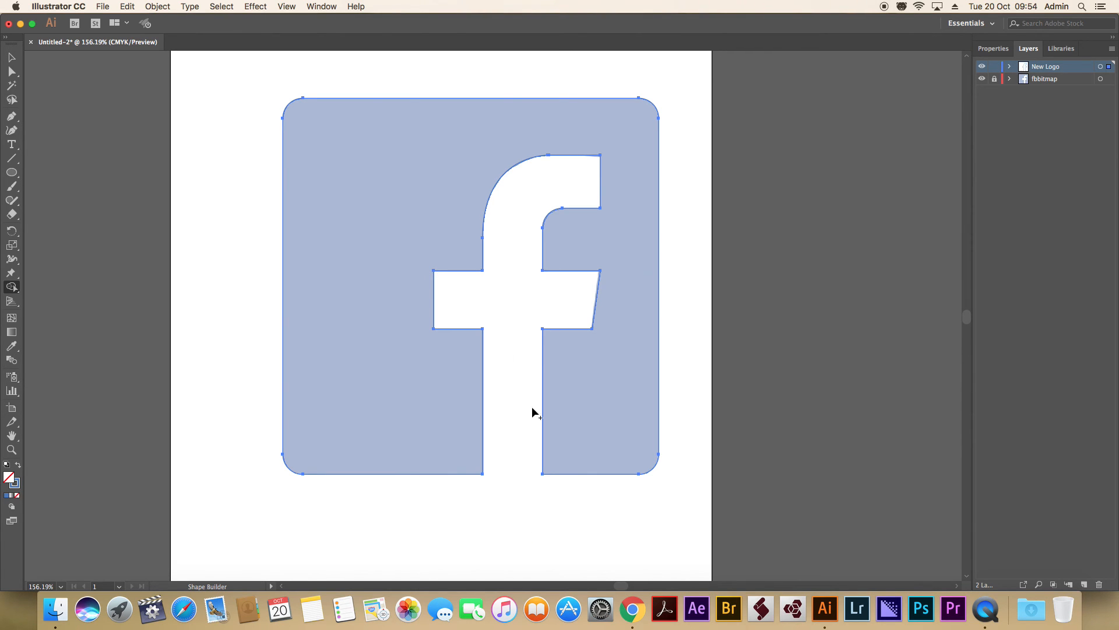
Swap the logo's stroke and fill colours for a solid blue shape, and hide the fbbitmap layer
{"action": "left_click", "coordinate": [11, 58]}
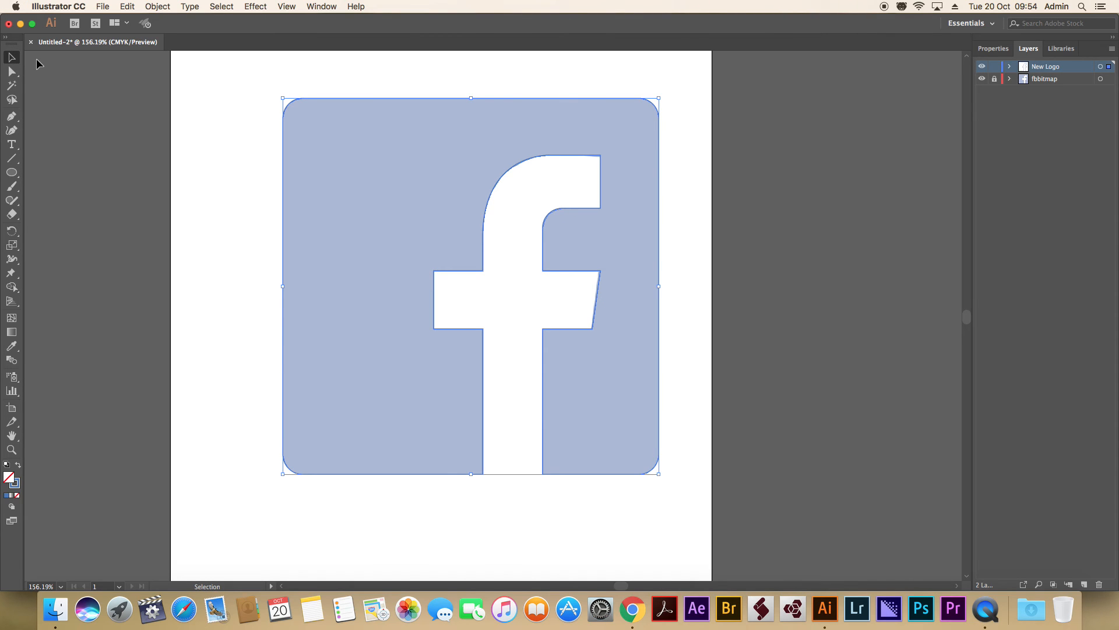
{"action": "left_click", "coordinate": [18, 466]}
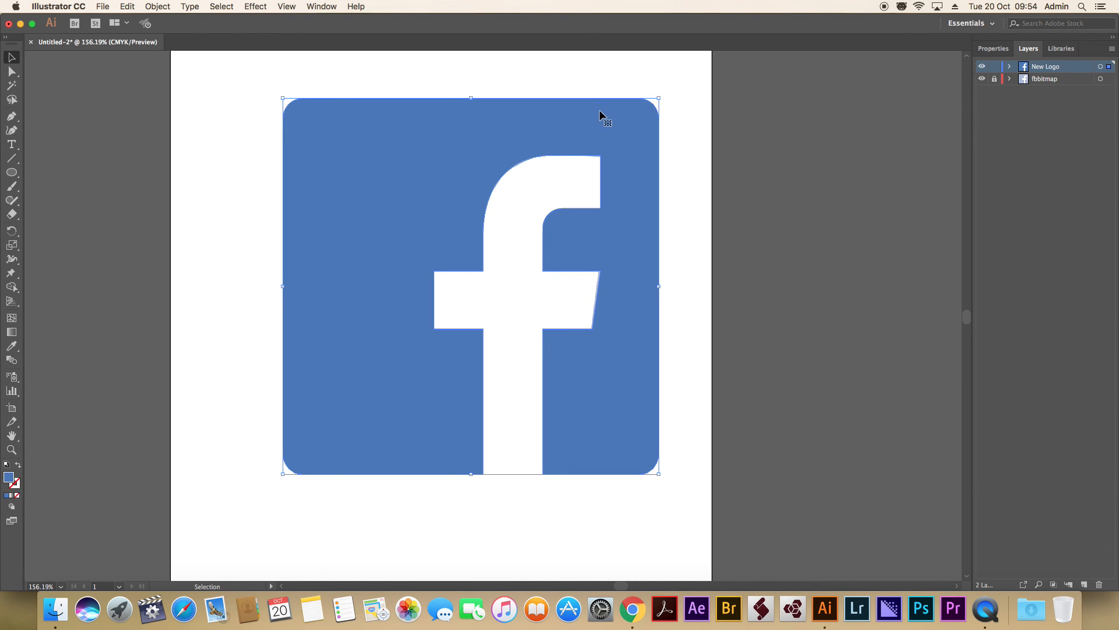
{"action": "left_click", "coordinate": [982, 79]}
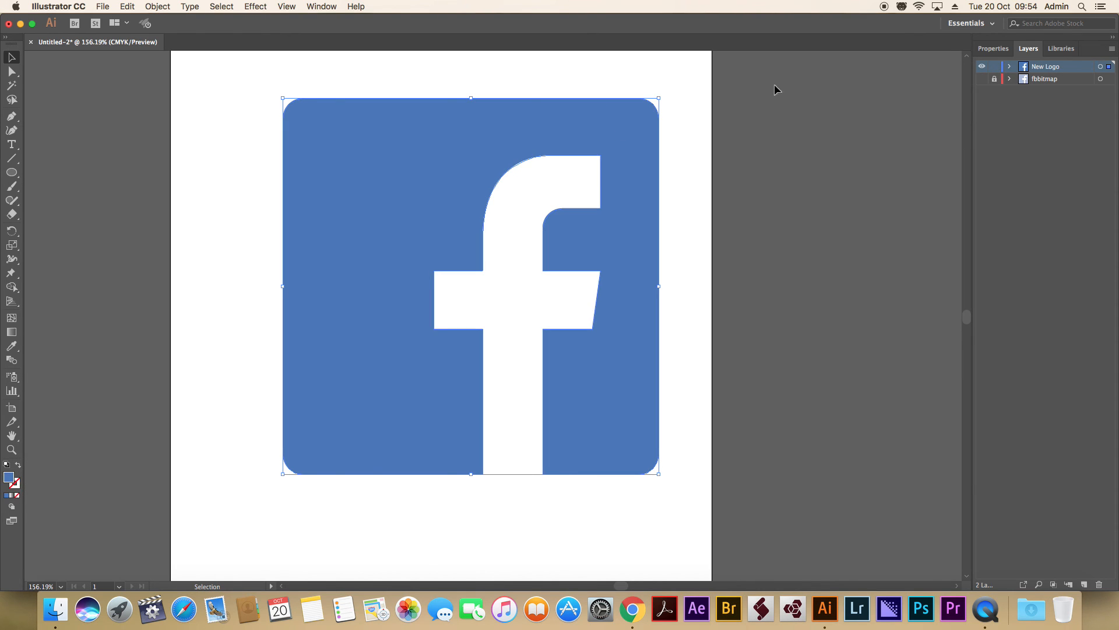
Move the logo toward the artboard's left edge, scale it down proportionally and enlarge it again to nearly its original size
{"action": "left_click_drag", "start_coordinate": [536, 117], "coordinate": [442, 115]}
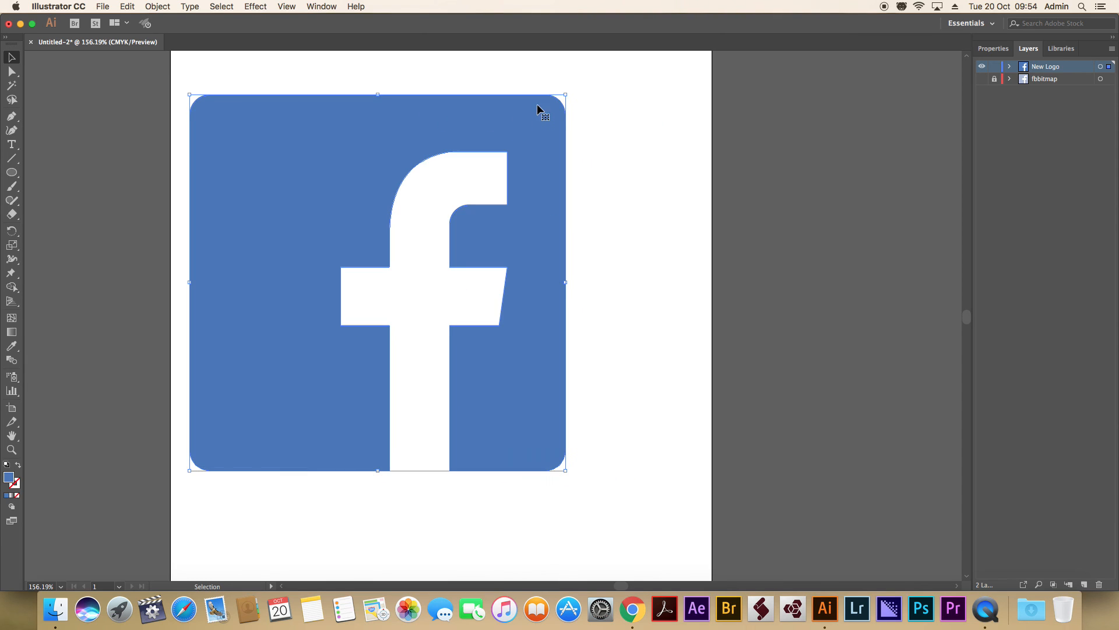
{"action": "left_click_drag", "start_coordinate": [565, 94], "coordinate": [340, 389]}
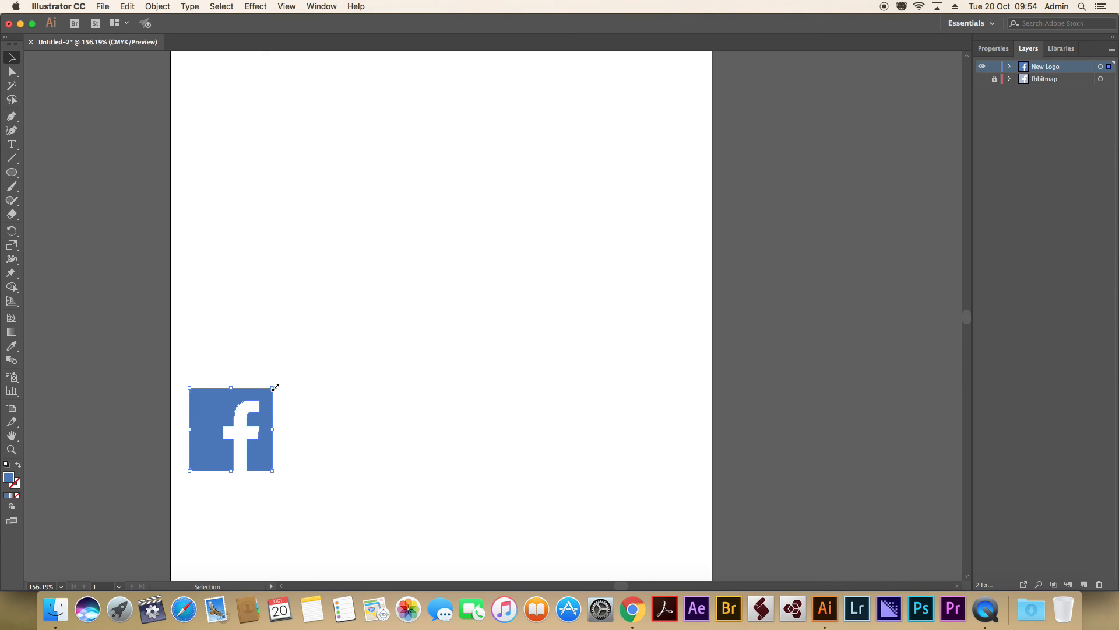
{"action": "left_click_drag", "start_coordinate": [273, 387], "coordinate": [665, 103]}
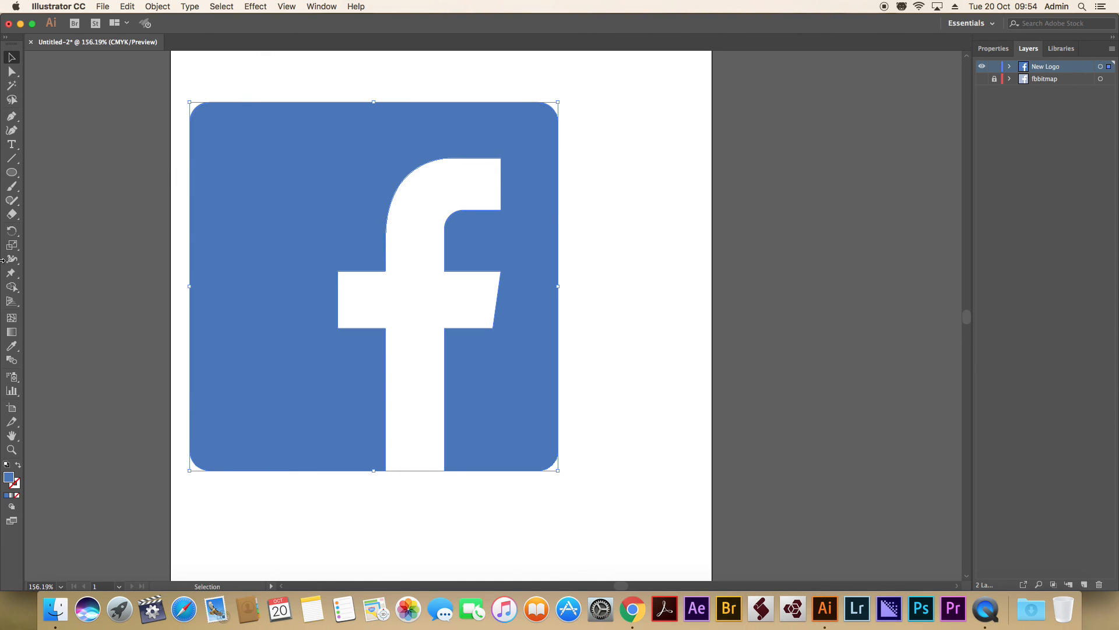
Examine the edge quality of the f's outer and inner curves at high magnification with the logo deselected
{"action": "left_click", "coordinate": [11, 450]}
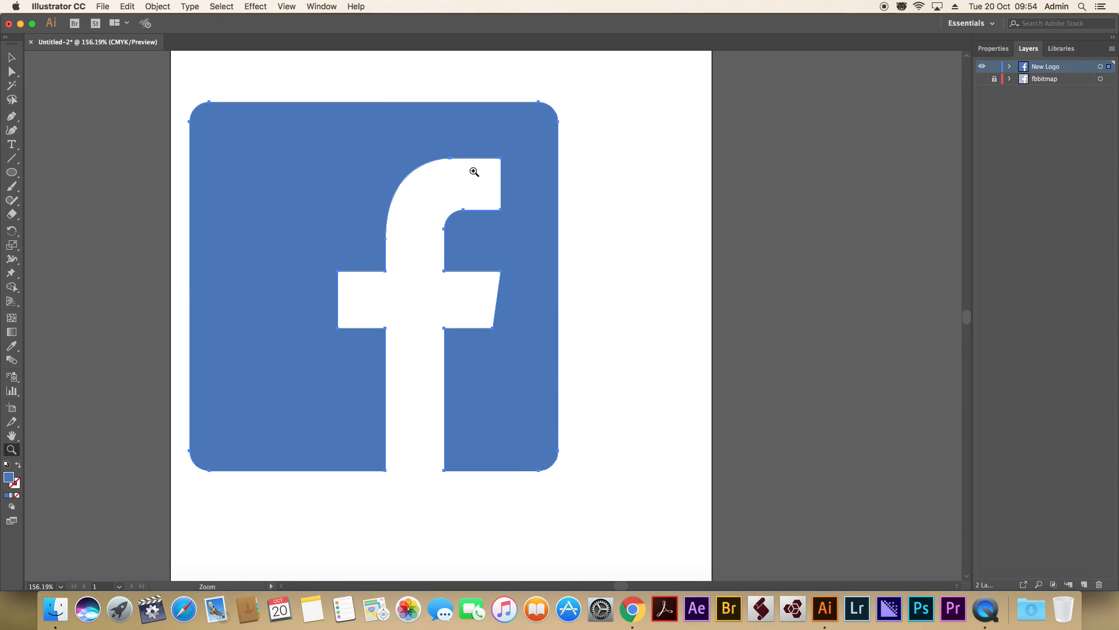
{"action": "left_click_drag", "start_coordinate": [403, 150], "coordinate": [495, 261]}
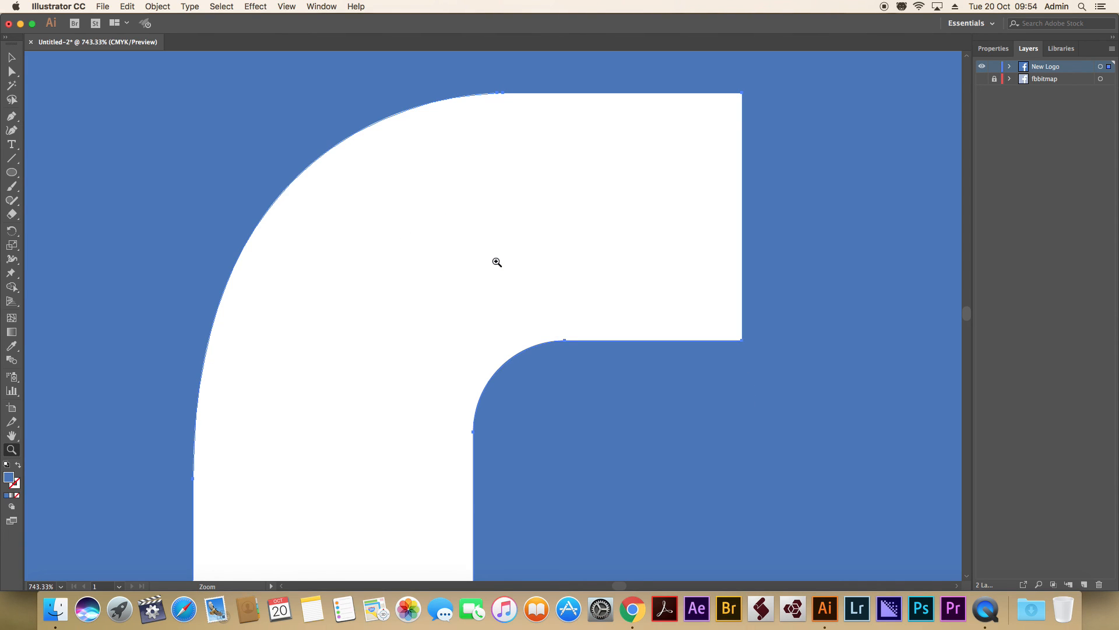
{"action": "key", "text": "v"}
{"action": "left_click", "coordinate": [553, 184]}
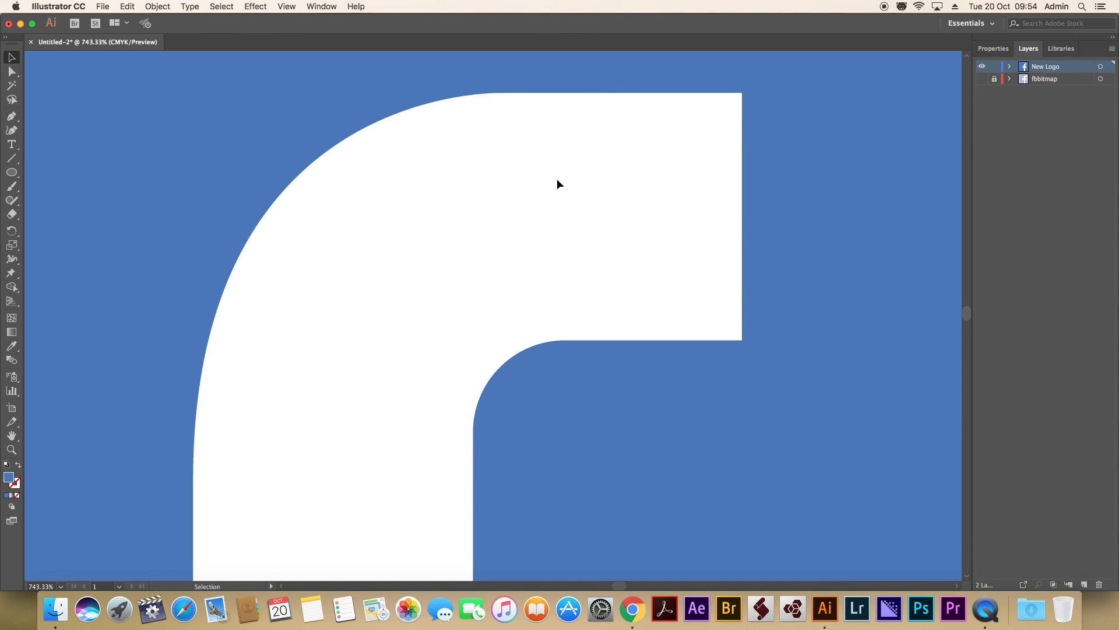
{"action": "left_click", "coordinate": [492, 138]}
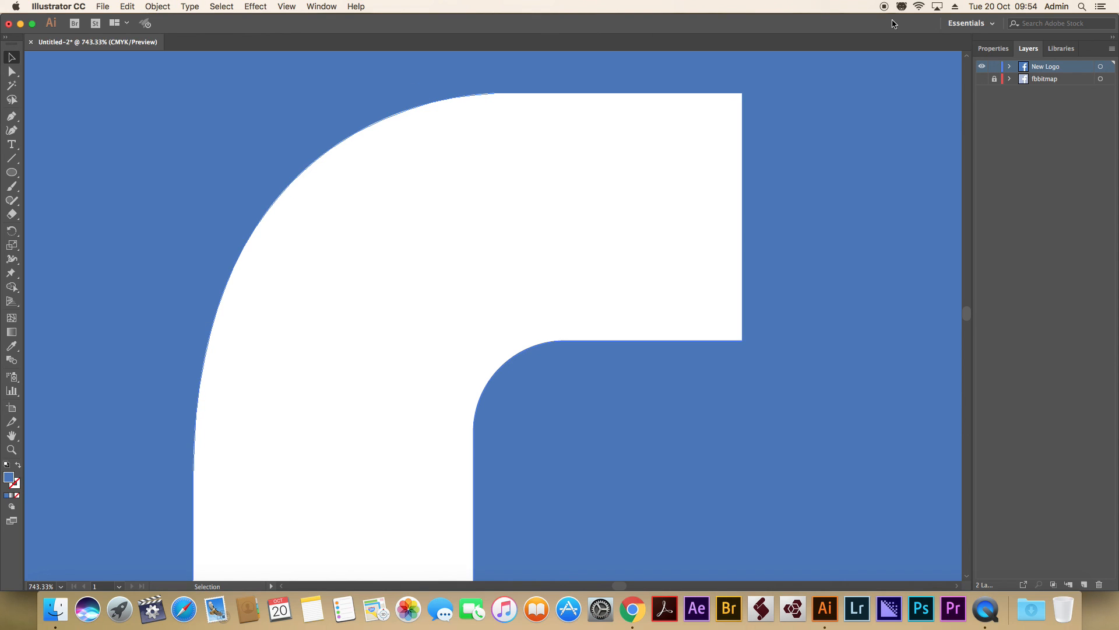